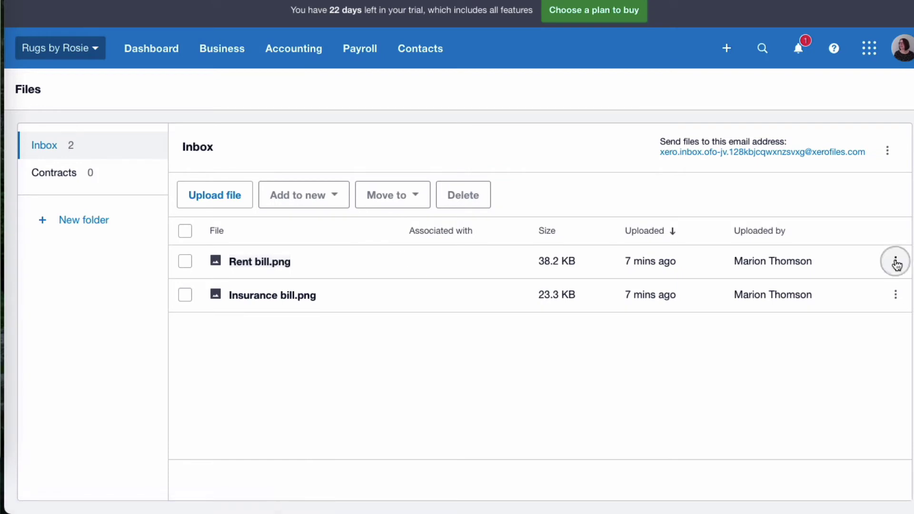
# Step: Create a bill from Rent bill.png for Lovely Landlords, with 600.00 to 469 - Rent for January to March 2022, and approve it
pyautogui.click(895, 261)
pyautogui.click(833, 393)
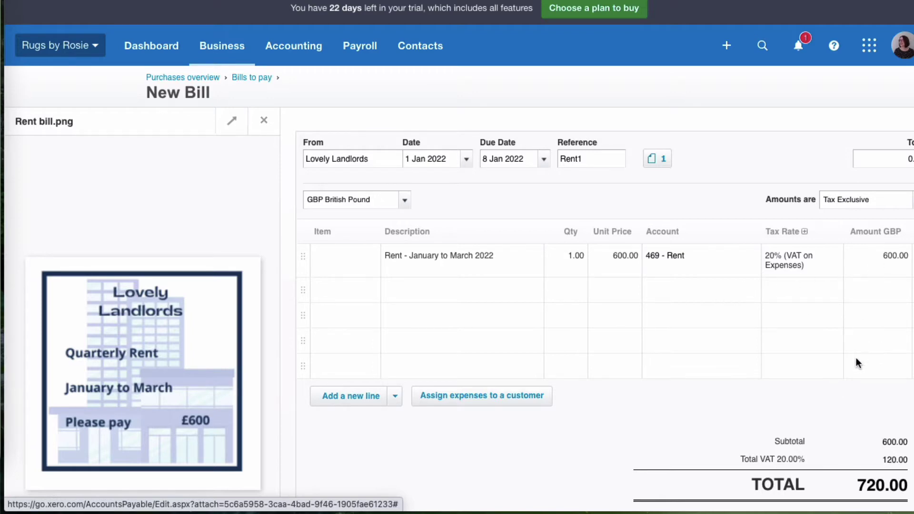
pyautogui.scroll(-3, 856, 358)
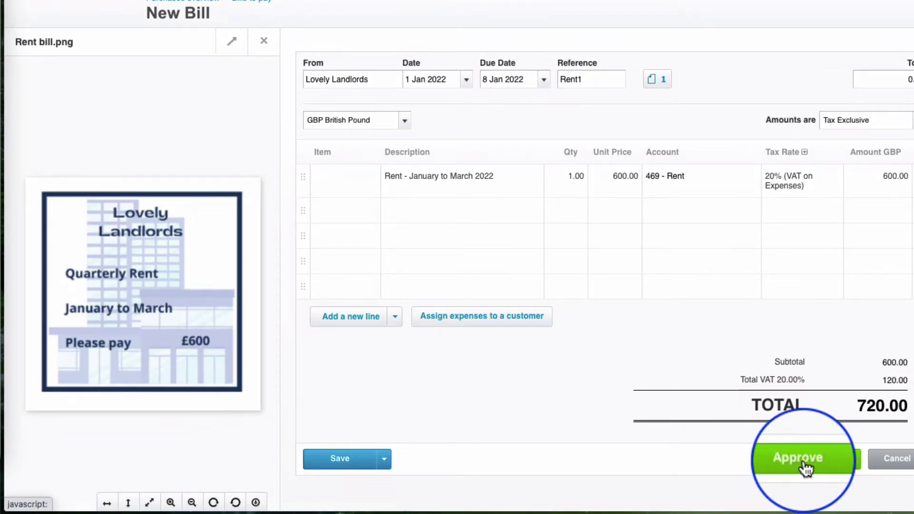
pyautogui.click(804, 464)
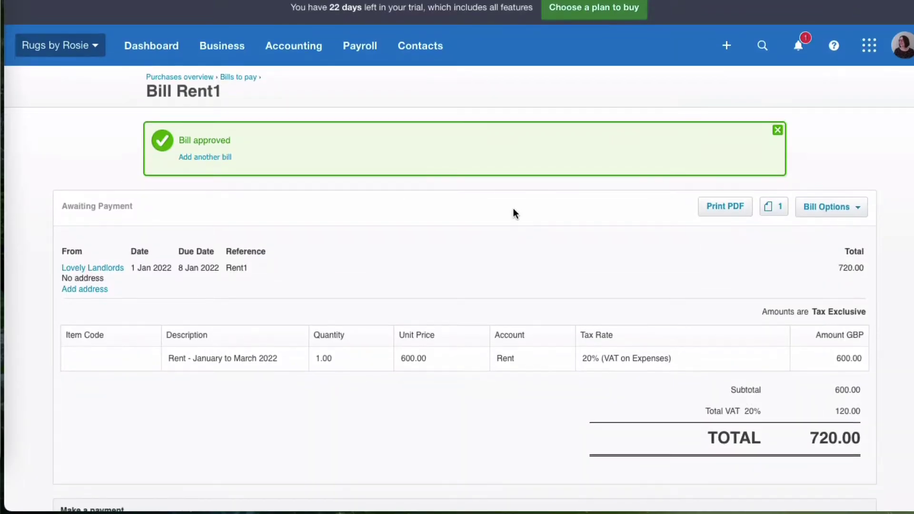
# Step: Open the Profit and Loss report for 1 Jan 2022 to 31 Jan 2022 to check the rent cost
pyautogui.click(296, 45)
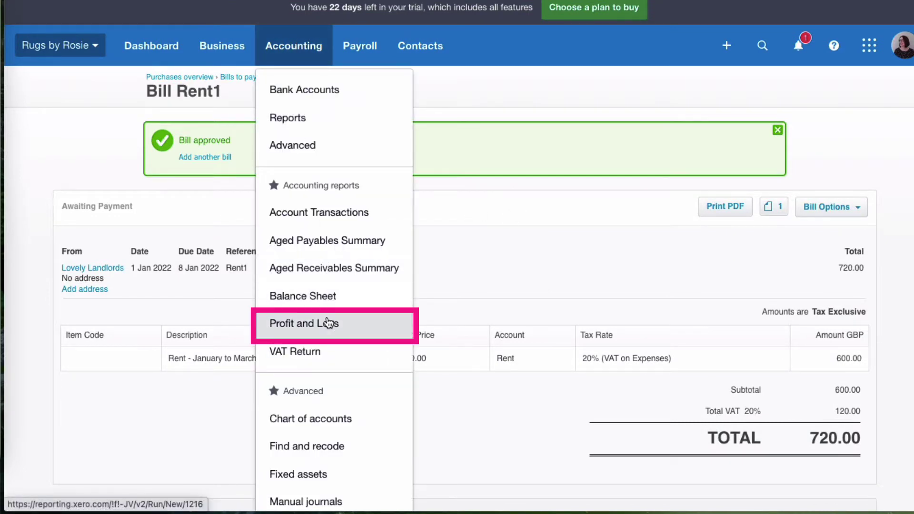
pyautogui.click(327, 323)
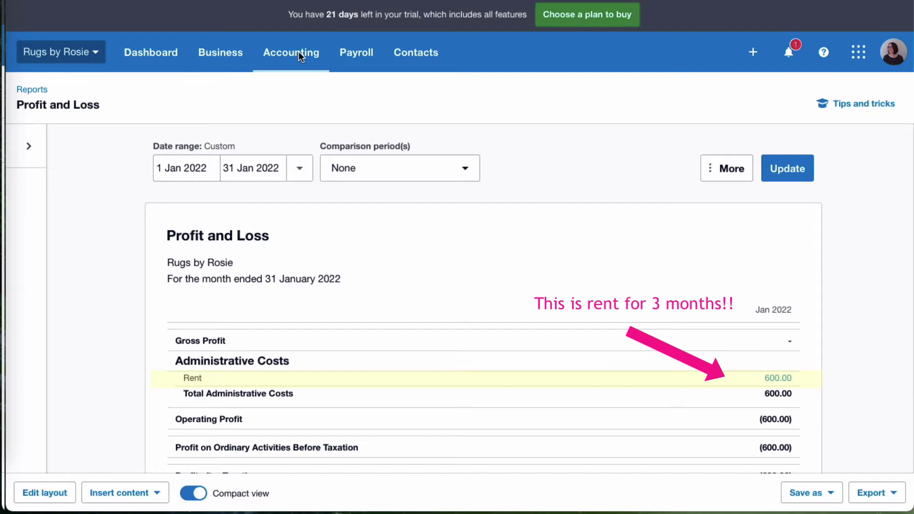
# Step: Open the Advanced accounting page to view the features offered there, including manual journals
pyautogui.click(298, 52)
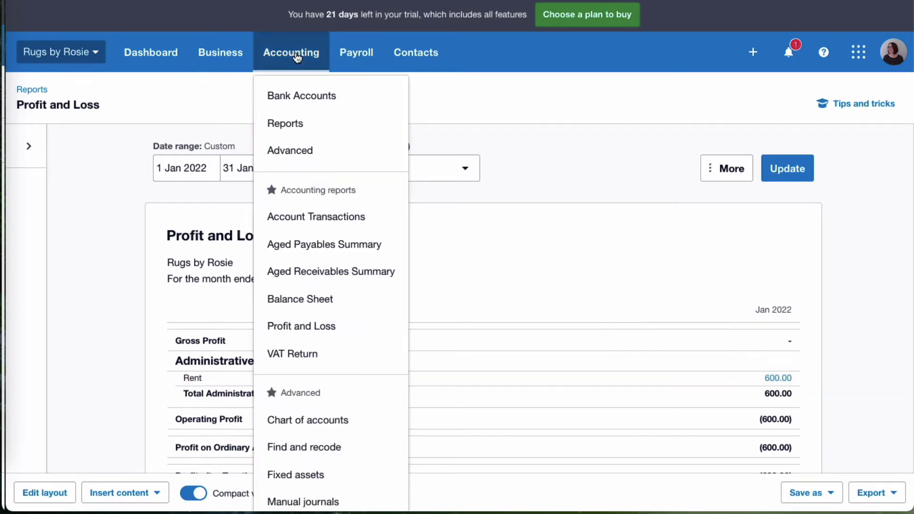
pyautogui.scroll(-2, 333, 207)
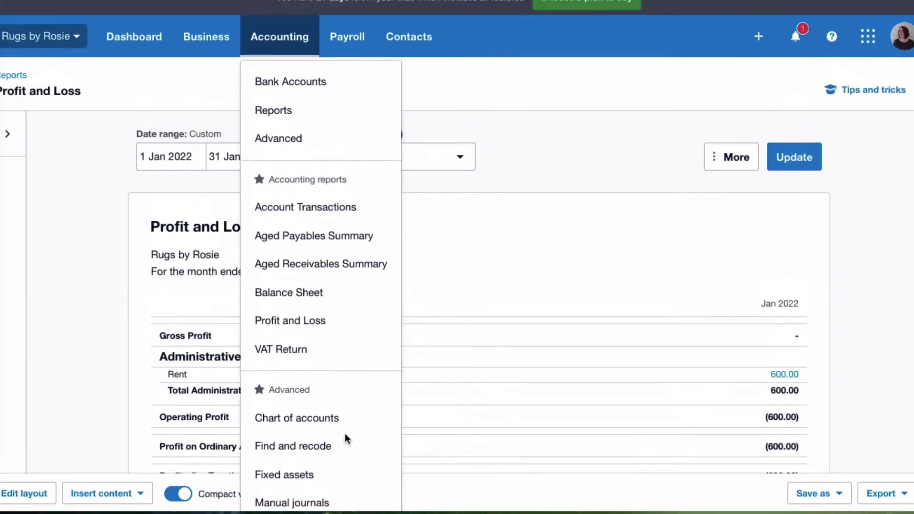
pyautogui.click(292, 142)
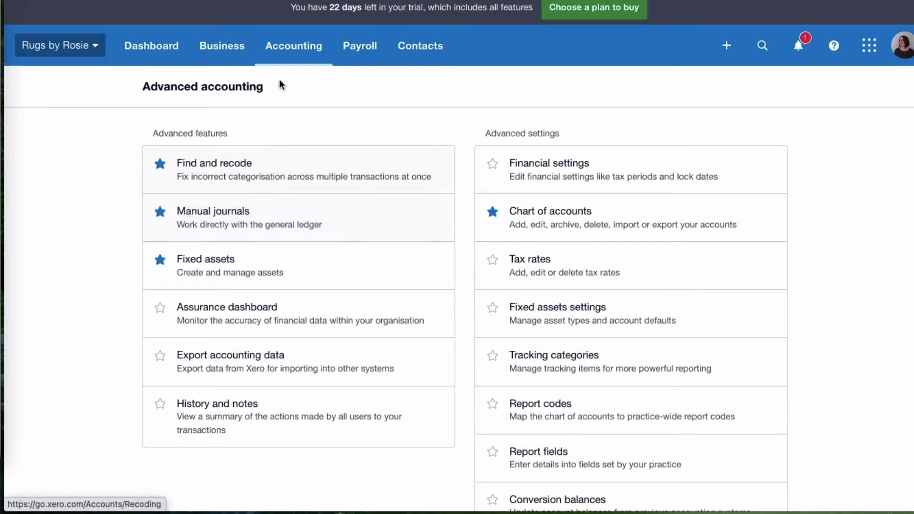
# Step: Search the reports for the Journal Report and open it
pyautogui.click(300, 46)
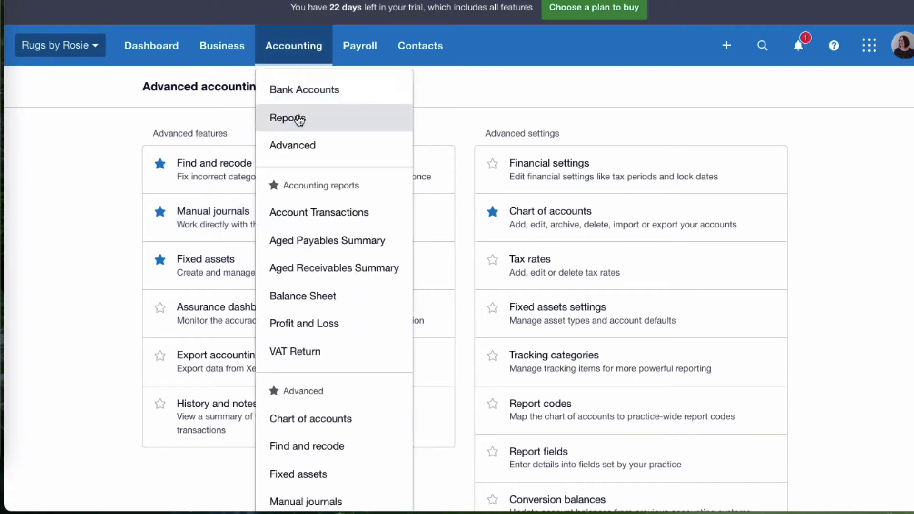
pyautogui.click(299, 119)
pyautogui.write('jour')
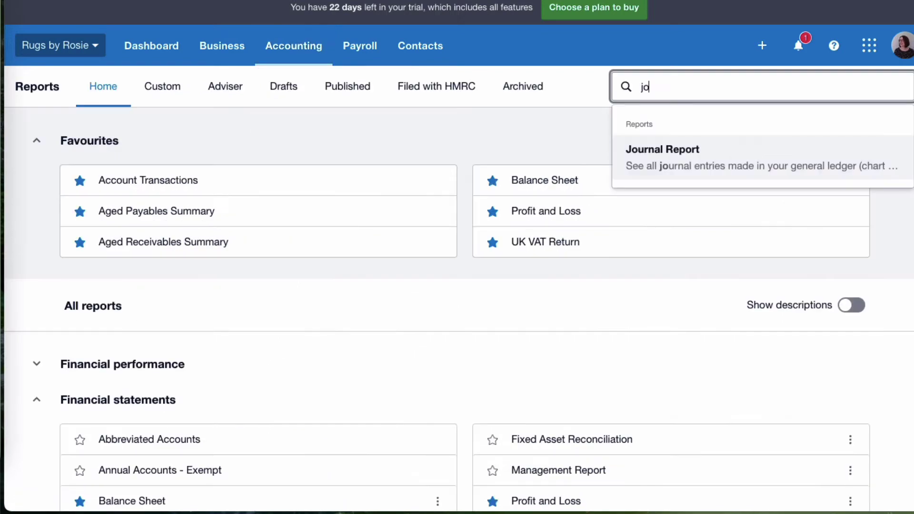
pyautogui.click(650, 151)
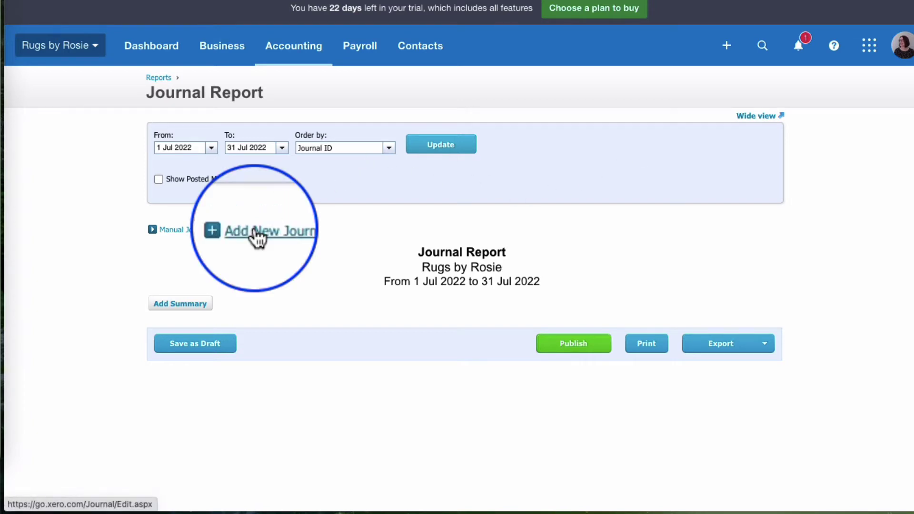
# Step: Start a new manual journal with the narration "Prepaid rent January to March 2022" and the date 31 Jan 2022
pyautogui.click(302, 43)
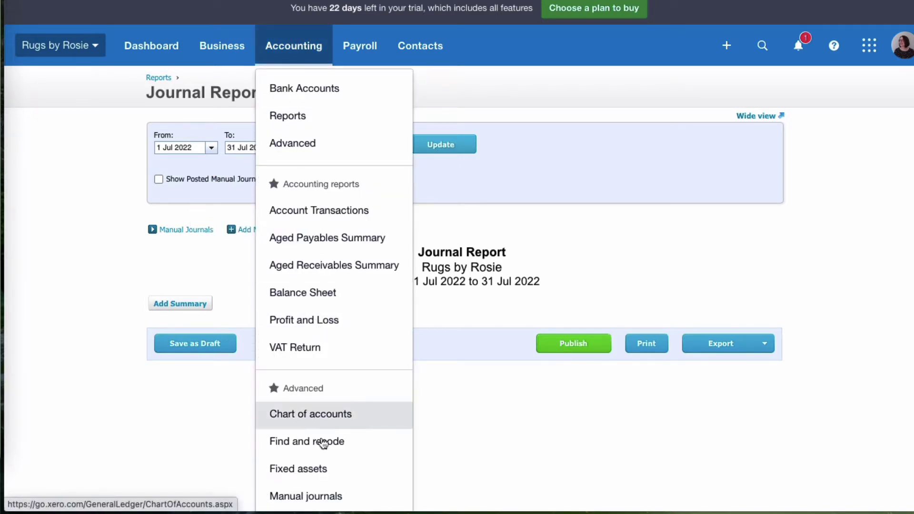
pyautogui.click(319, 497)
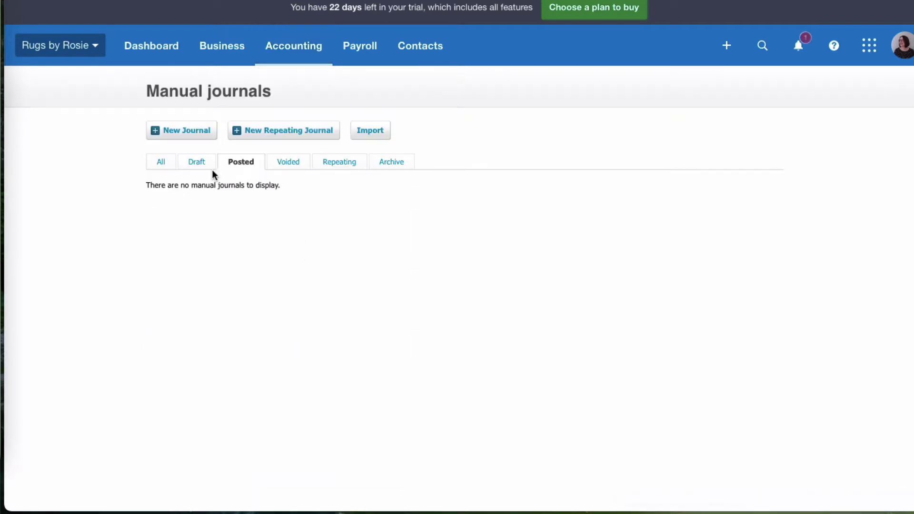
pyautogui.click(184, 132)
pyautogui.click(166, 220)
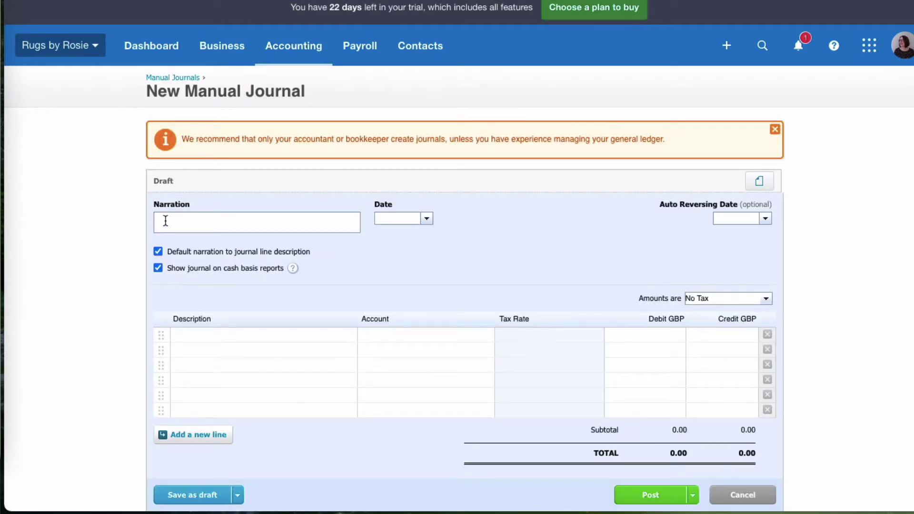
pyautogui.write('Prepaid rent January to March 2022')
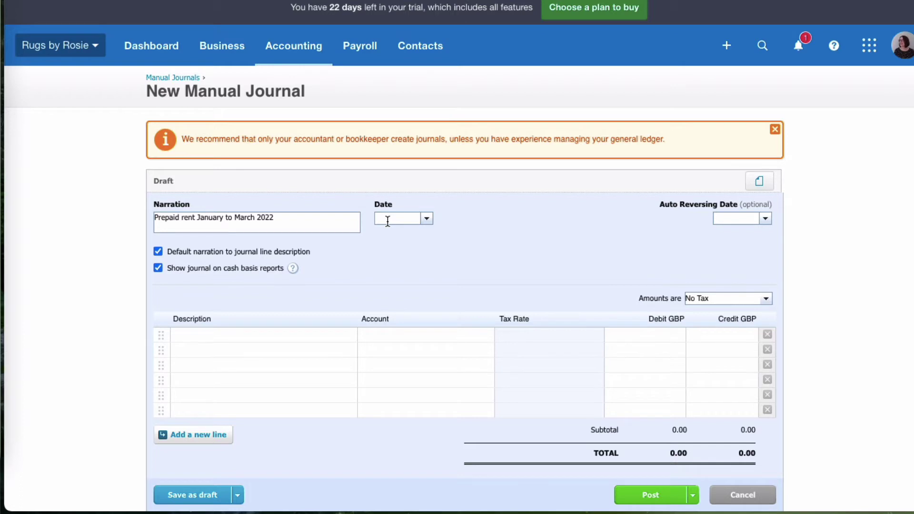
pyautogui.write('31/1')
pyautogui.press('Tab')
# Step: Fill in the first journal line with the default description, account 620 - Prepayments and a debit of 400
pyautogui.click(211, 335)
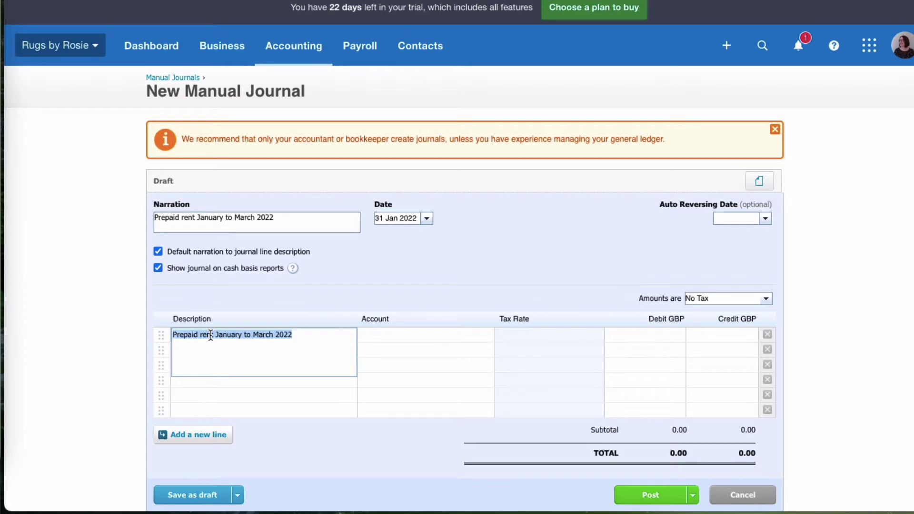
pyautogui.press('Tab')
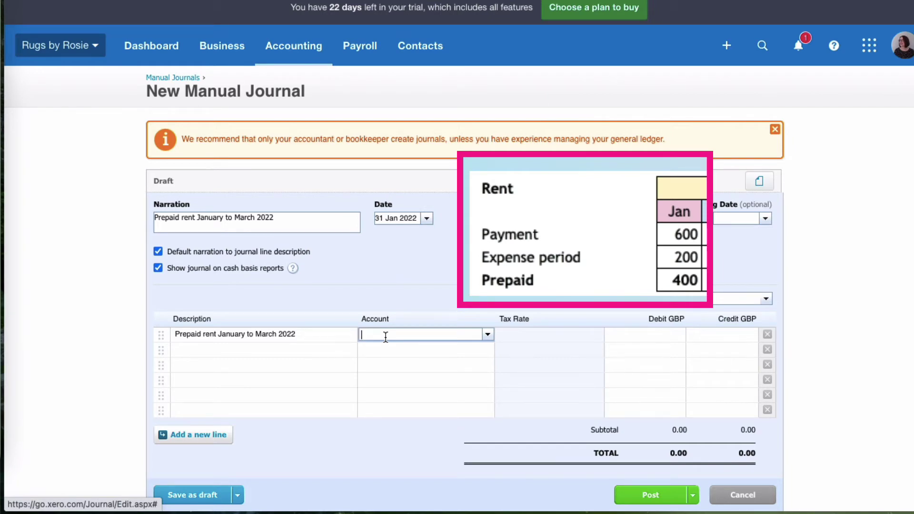
pyautogui.write('pr')
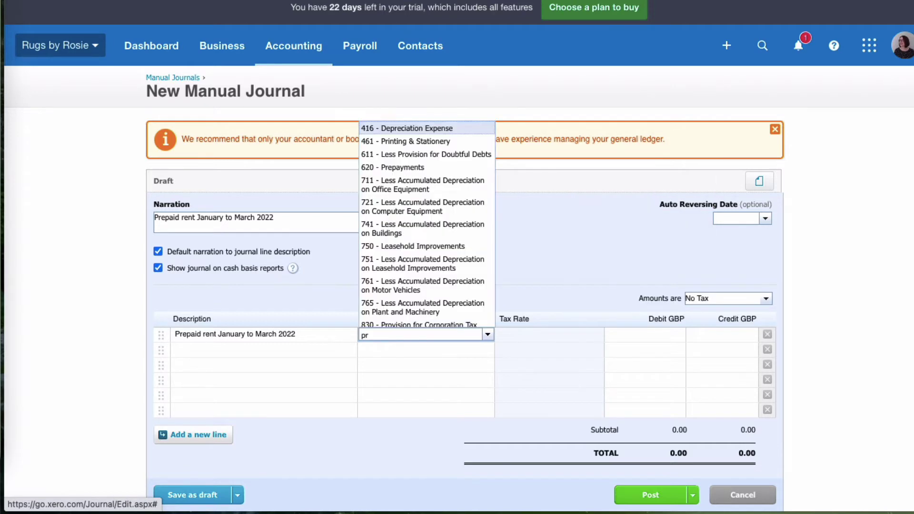
pyautogui.write('e')
pyautogui.press('Down')
pyautogui.press('Return')
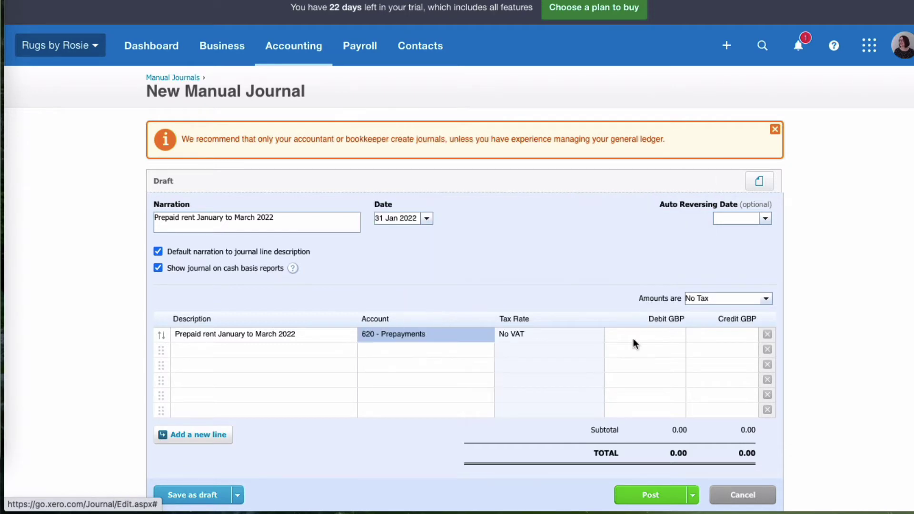
pyautogui.click(633, 338)
pyautogui.write('400')
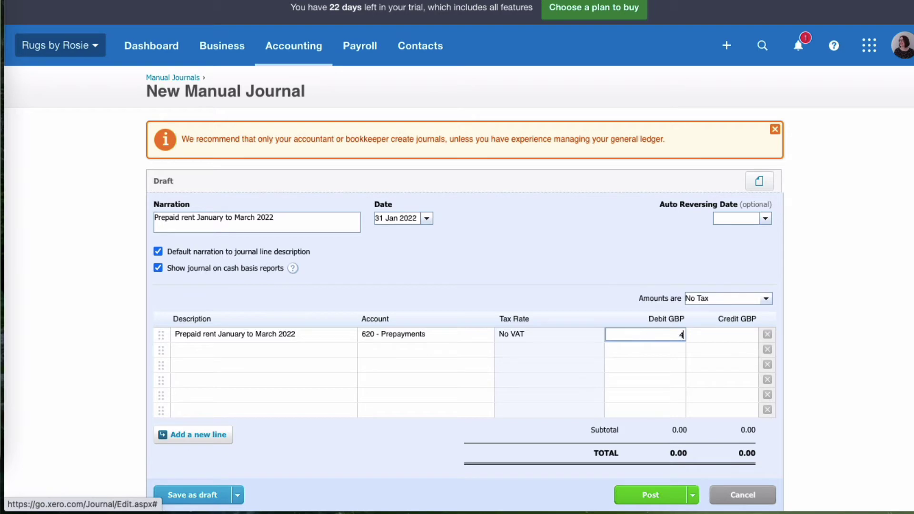
pyautogui.press('Tab')
pyautogui.press('Tab')
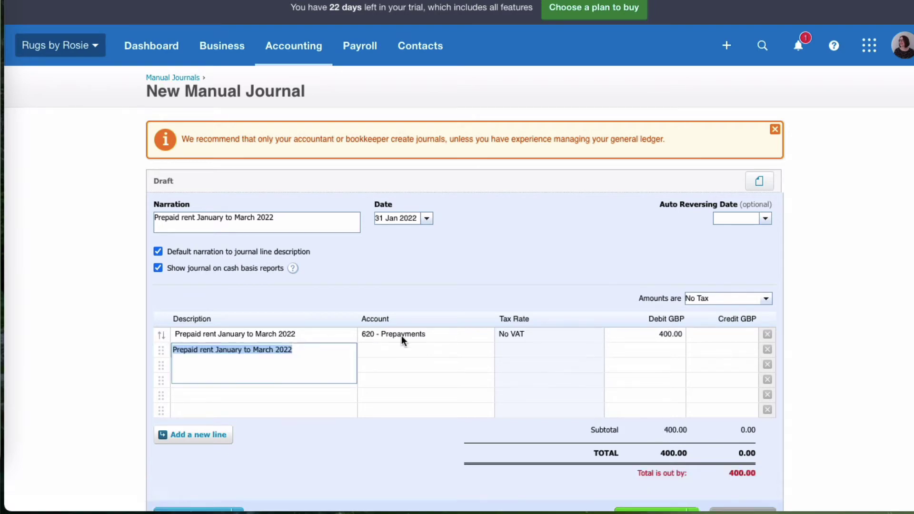
# Step: Assign the second journal line to 469 - Rent with a credit of 400.00, and post the journal
pyautogui.click(382, 351)
pyautogui.write('r')
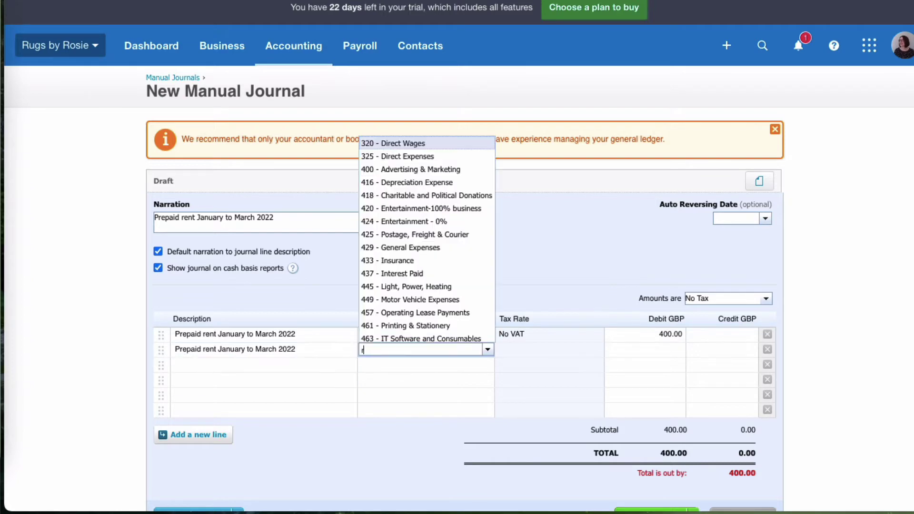
pyautogui.write('en')
pyautogui.press('Return')
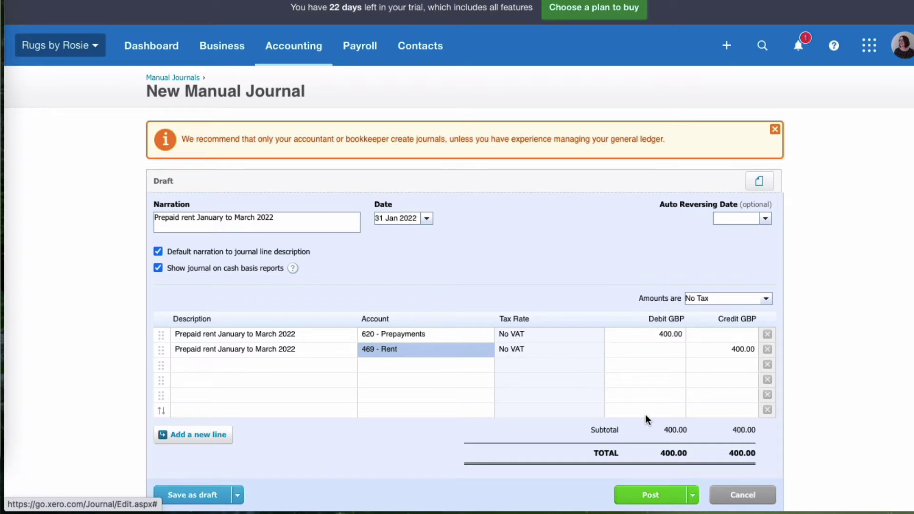
pyautogui.click(651, 491)
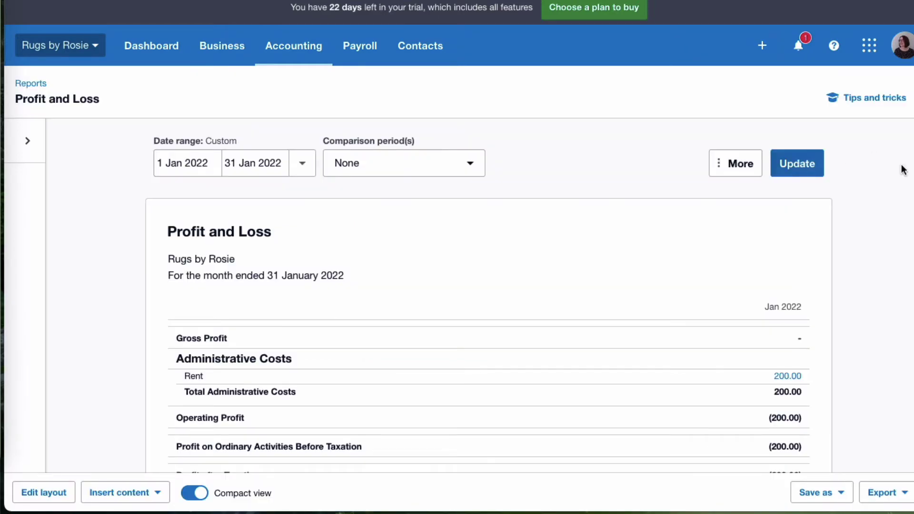
pyautogui.scroll(-2, 880, 316)
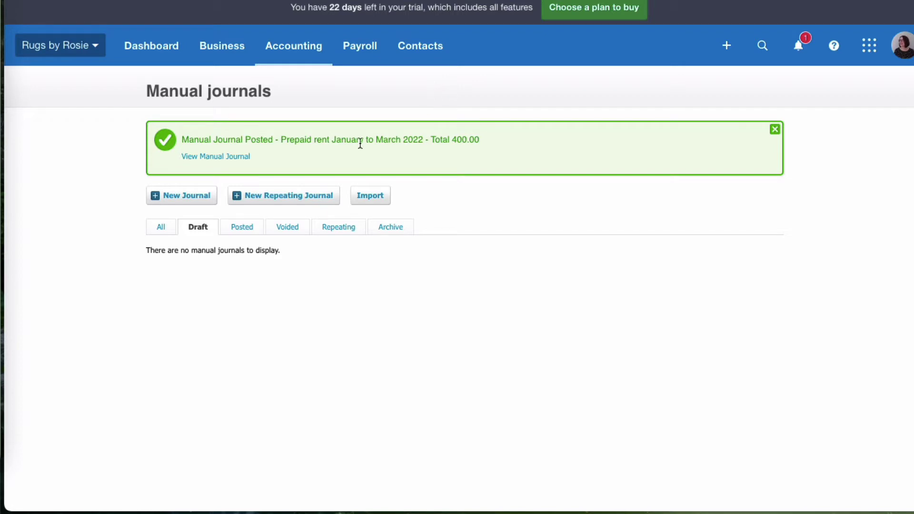
# Step: Start a new repeating journal with the first journal date 28 Feb 2022
pyautogui.click(286, 200)
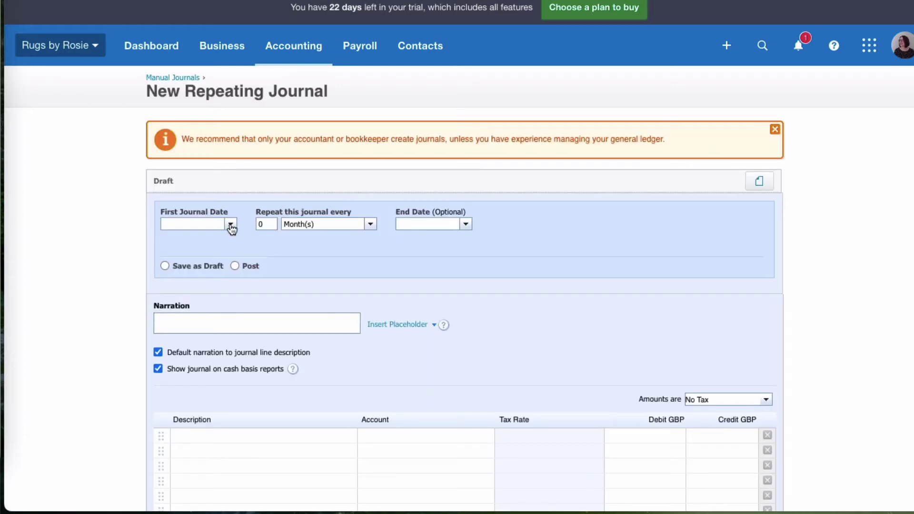
pyautogui.click(231, 224)
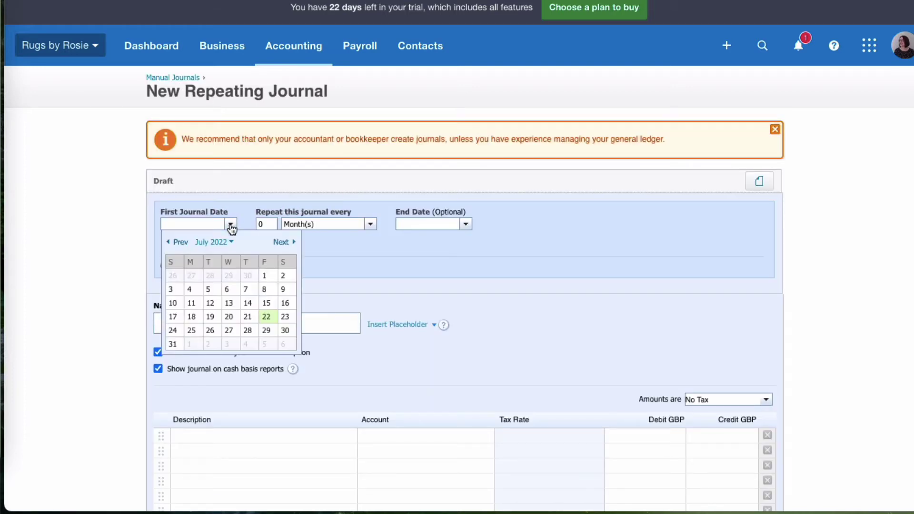
pyautogui.click(179, 242)
pyautogui.click(180, 242)
pyautogui.click(180, 242)
pyautogui.click(179, 242)
pyautogui.click(180, 242)
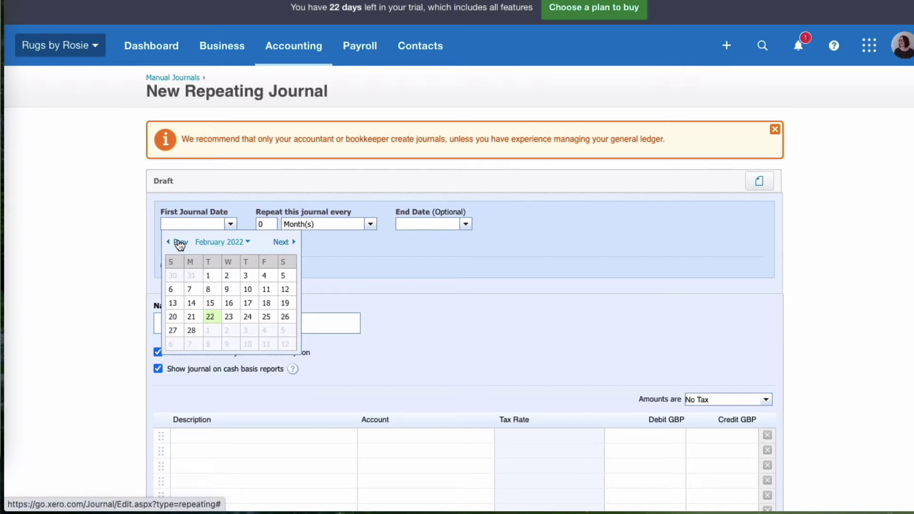
pyautogui.click(192, 332)
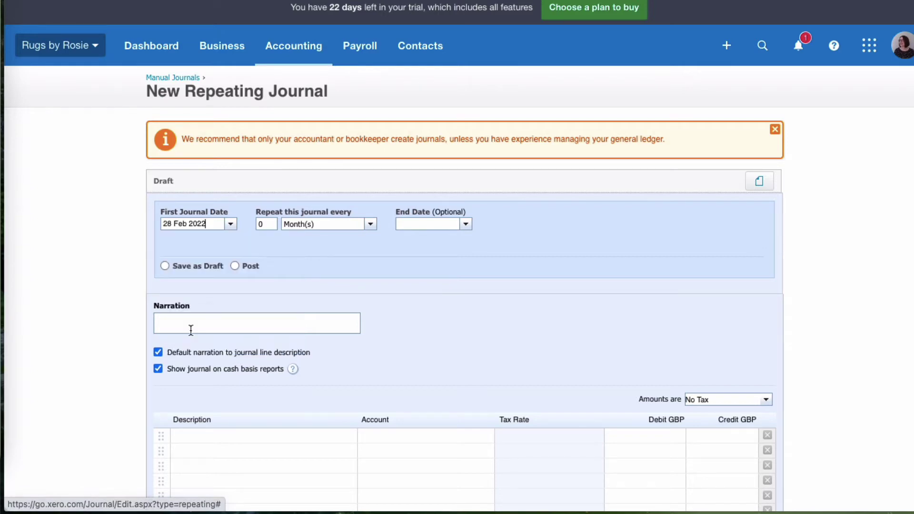
# Step: Set the repeating journal to recur every 1 month with the end date 31 Mar 2022
pyautogui.click(265, 225)
pyautogui.press('BackSpace')
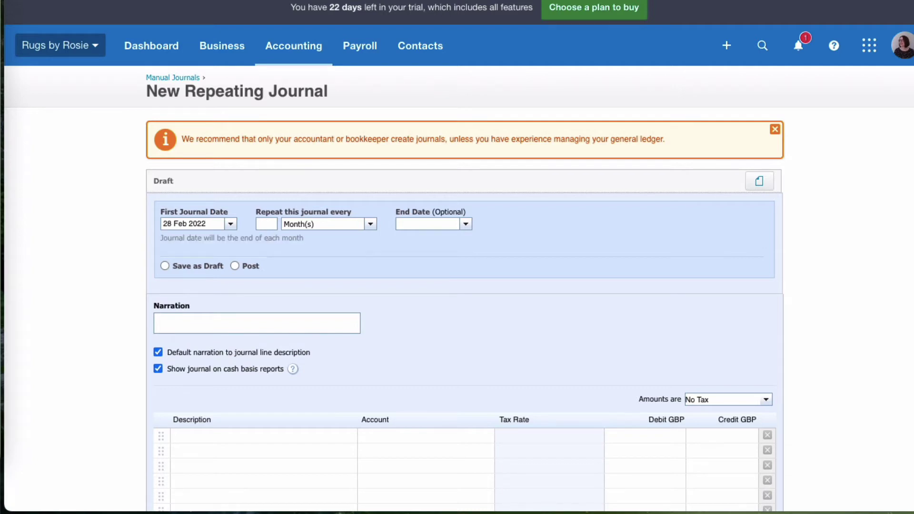
pyautogui.write('1')
pyautogui.press('Tab')
pyautogui.click(405, 226)
pyautogui.click(466, 225)
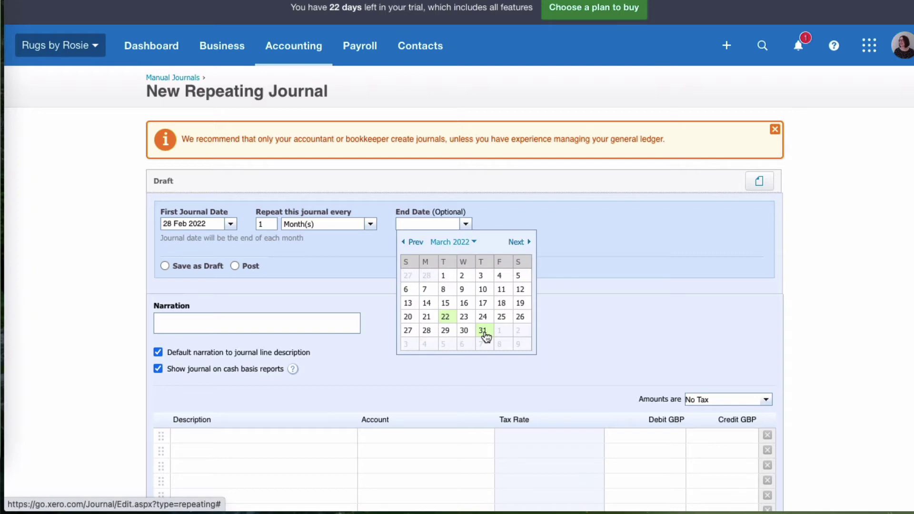
pyautogui.click(483, 332)
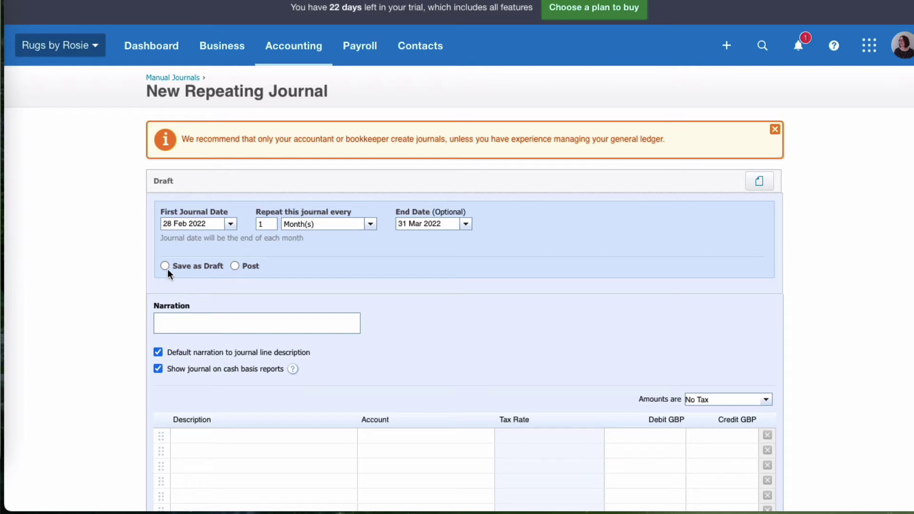
# Step: Set the repeating journal to Post, accept the past-date notice, and enter the narration "Prepaid rent January to March 2022"
pyautogui.click(235, 265)
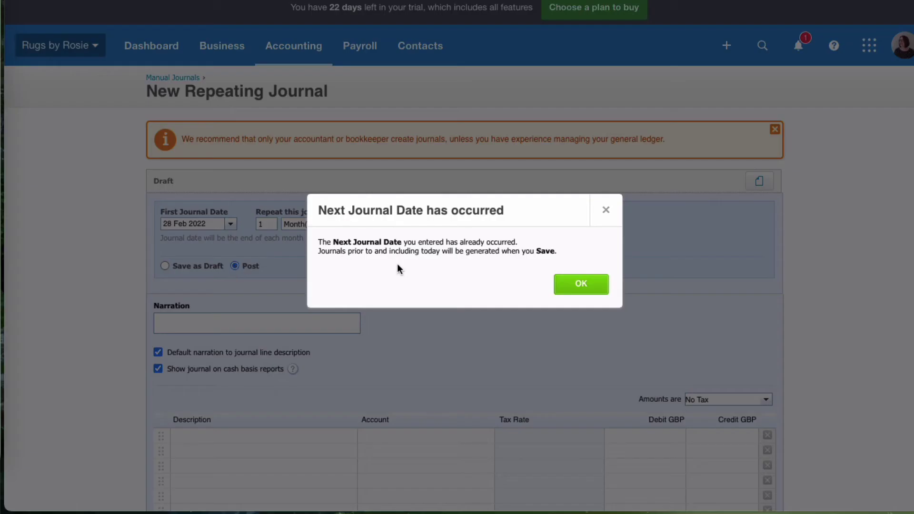
pyautogui.click(580, 288)
pyautogui.write('ent')
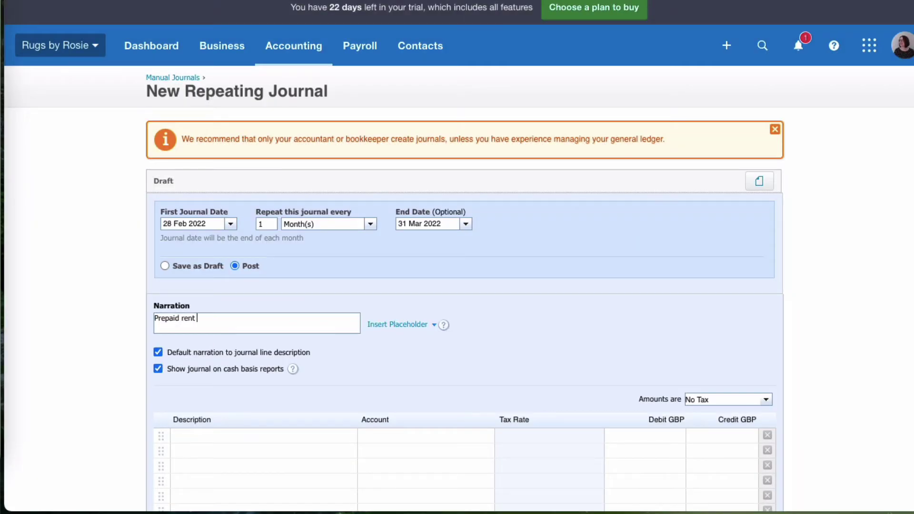
pyautogui.write(' January to March 2022')
# Step: Assign the first line of the repeating journal to 469 - Rent with a debit of 200.00
pyautogui.click(382, 430)
pyautogui.scroll(-5, 383, 430)
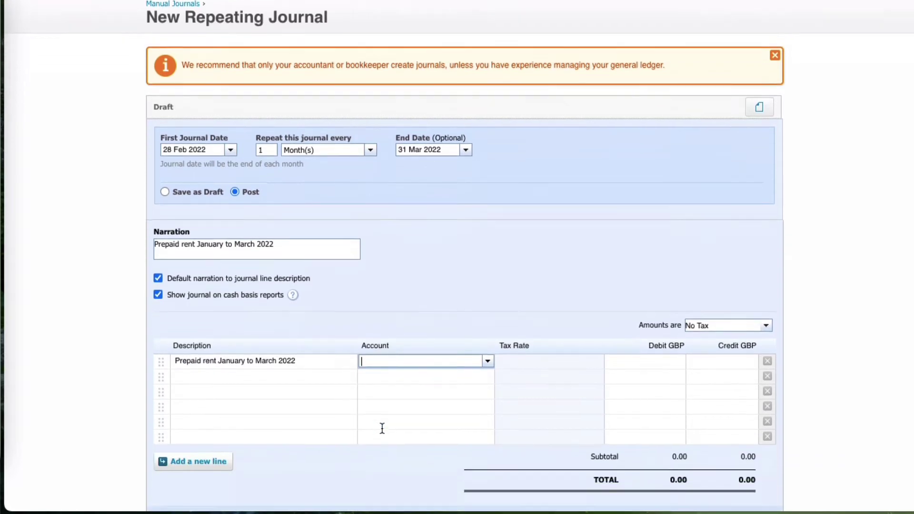
pyautogui.write('rent')
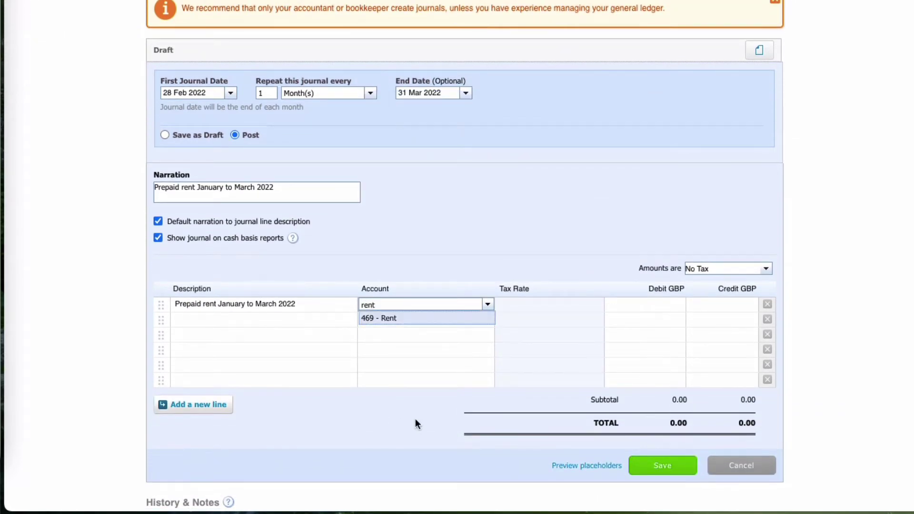
pyautogui.click(398, 318)
pyautogui.click(618, 305)
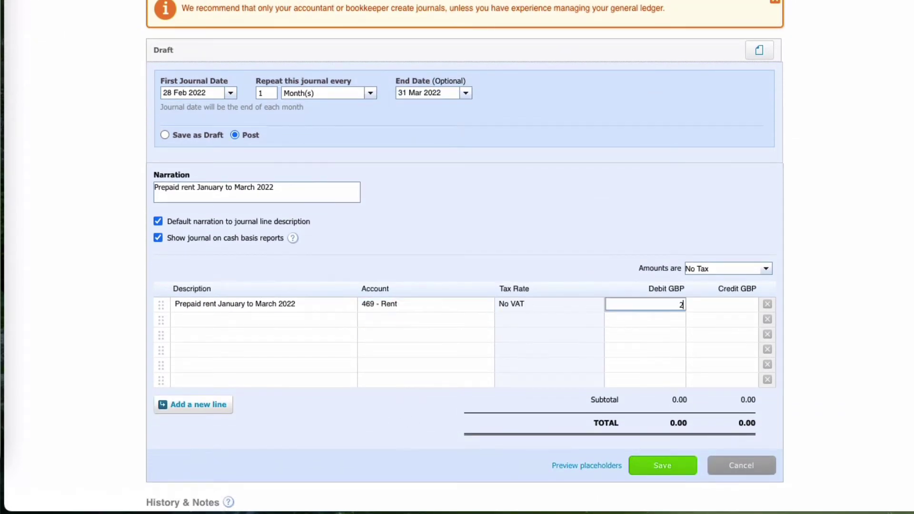
pyautogui.write('200')
# Step: Assign the second line of the repeating journal to 620 - Prepayments with a credit of 200.00
pyautogui.click(421, 319)
pyautogui.write('pre')
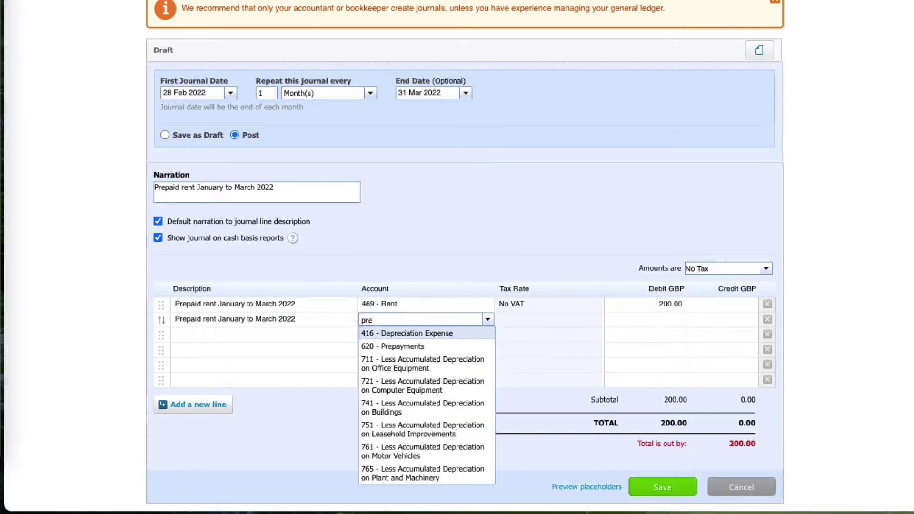
pyautogui.click(426, 345)
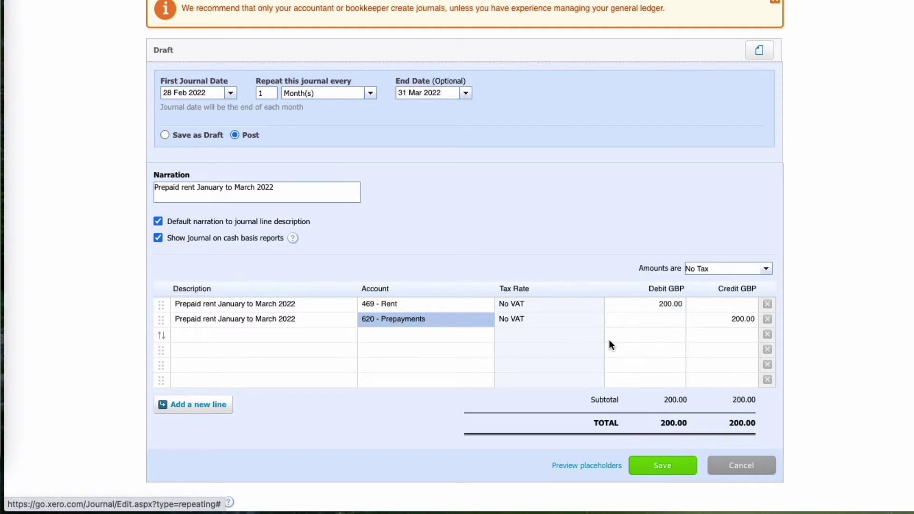
pyautogui.scroll(2, 609, 340)
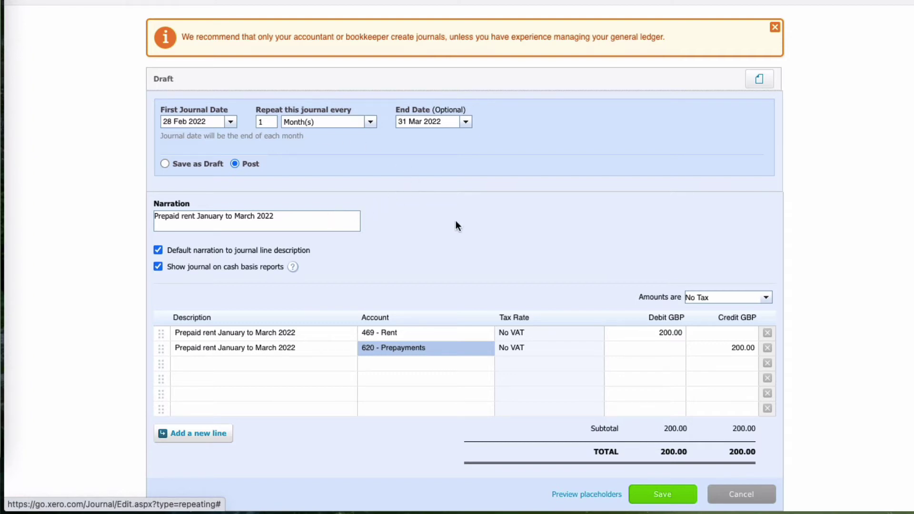
pyautogui.scroll(-1, 469, 263)
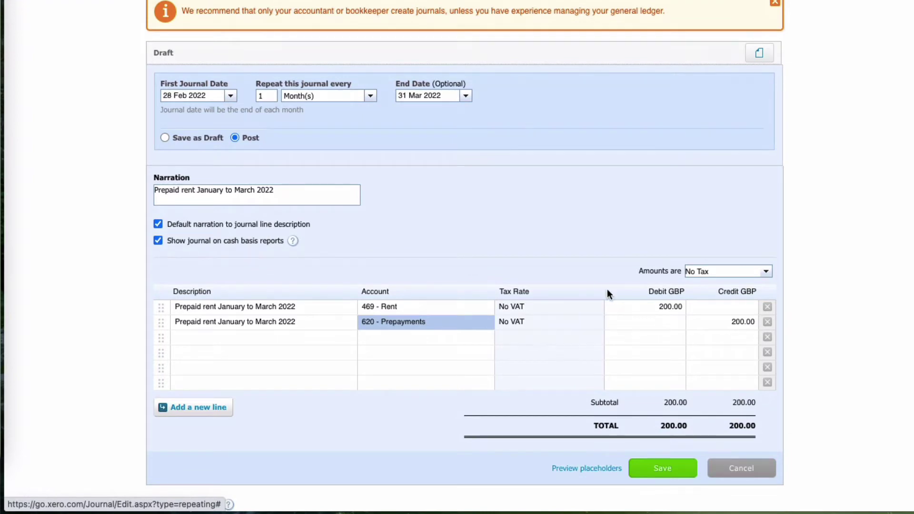
pyautogui.scroll(-2, 608, 304)
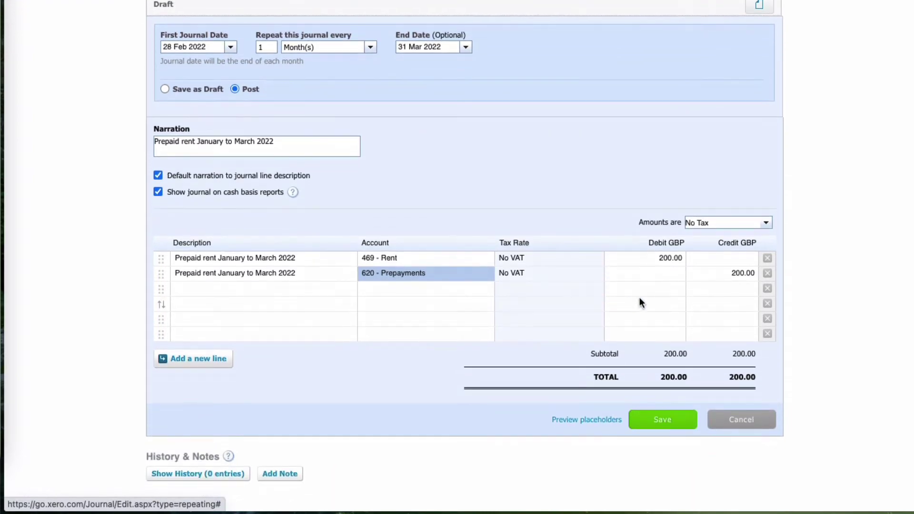
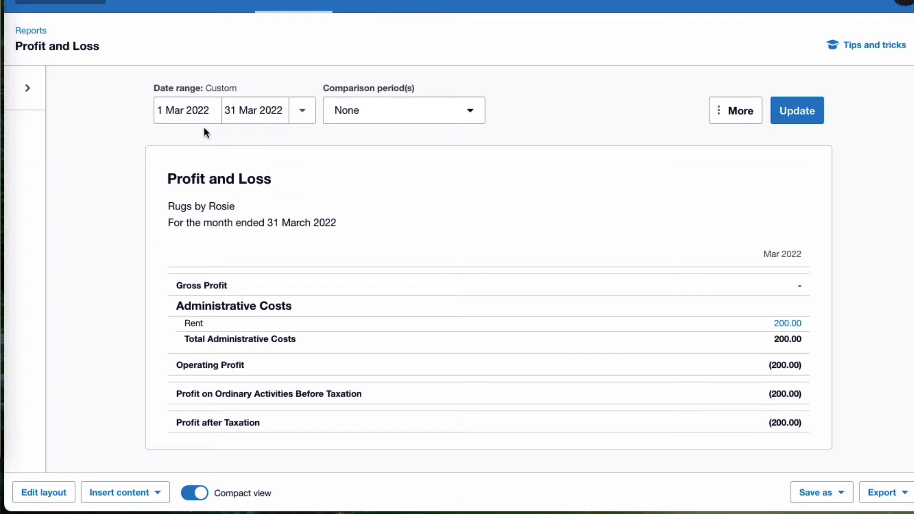
# Step: Compare the March 2022 Profit and Loss with the previous 2 months, and examine the prepayments on the Balance Sheet for the same months
pyautogui.click(471, 111)
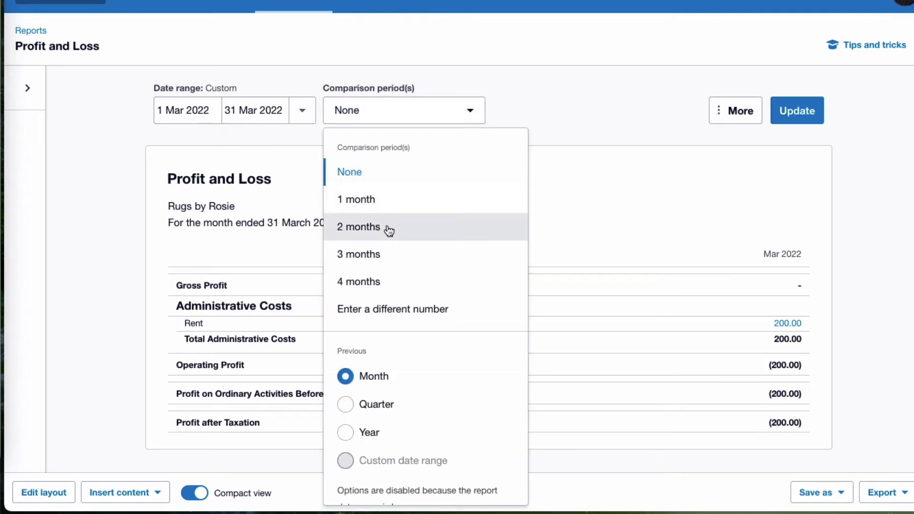
pyautogui.click(361, 227)
pyautogui.scroll(-2, 753, 173)
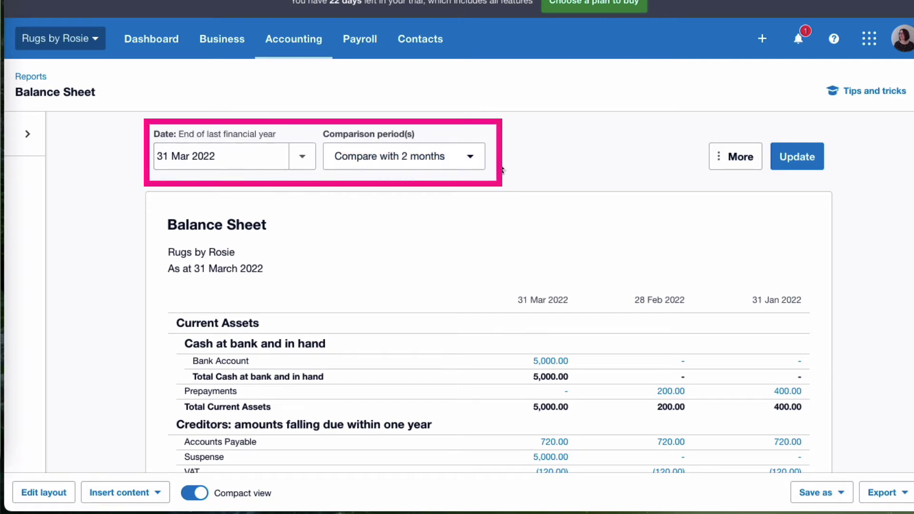
pyautogui.scroll(-2, 693, 224)
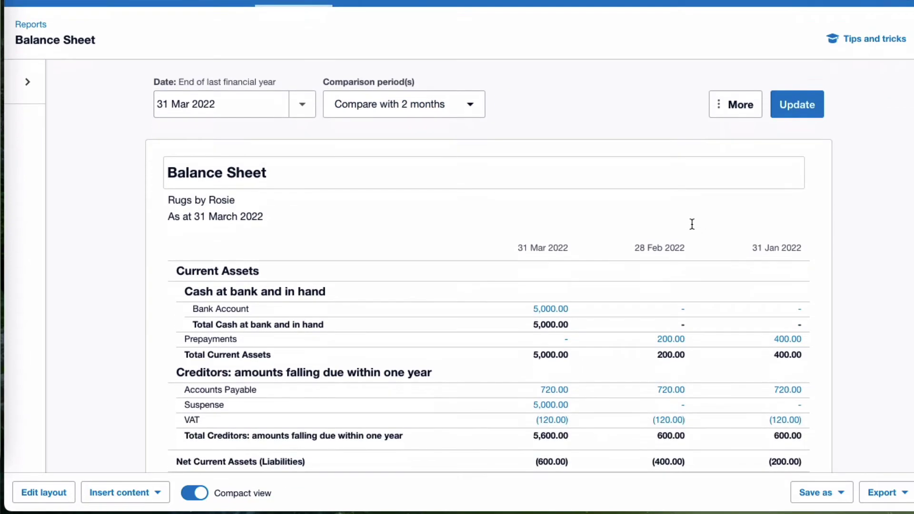
pyautogui.scroll(-3, 769, 254)
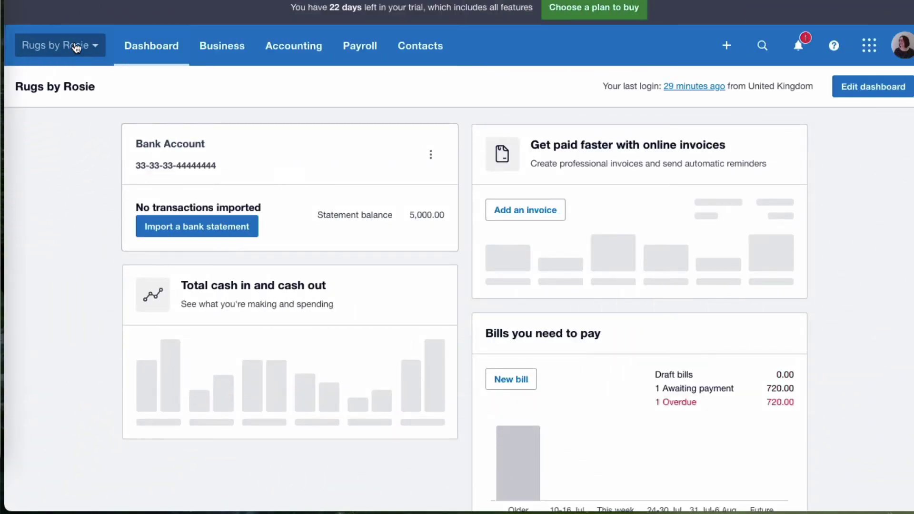
# Step: View Insurance bill.png in the organisation's Files inbox to check the policy period and amount due
pyautogui.click(75, 48)
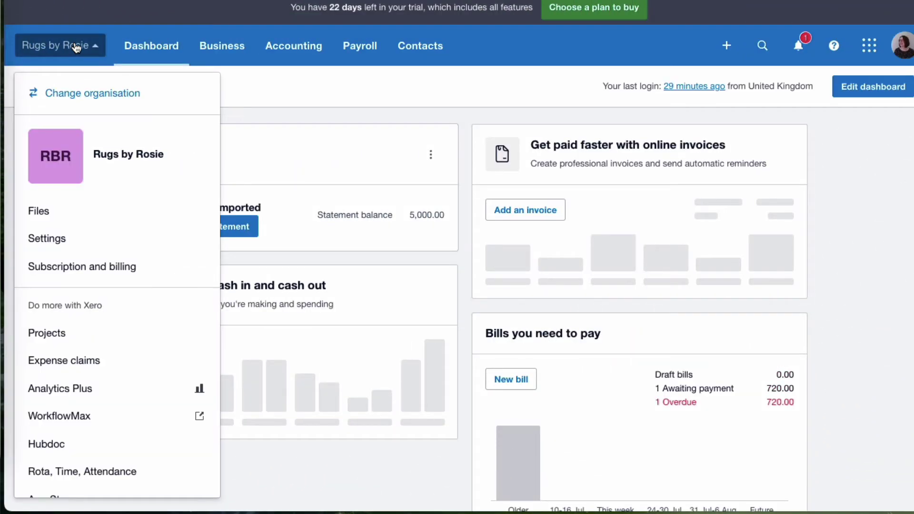
pyautogui.click(43, 214)
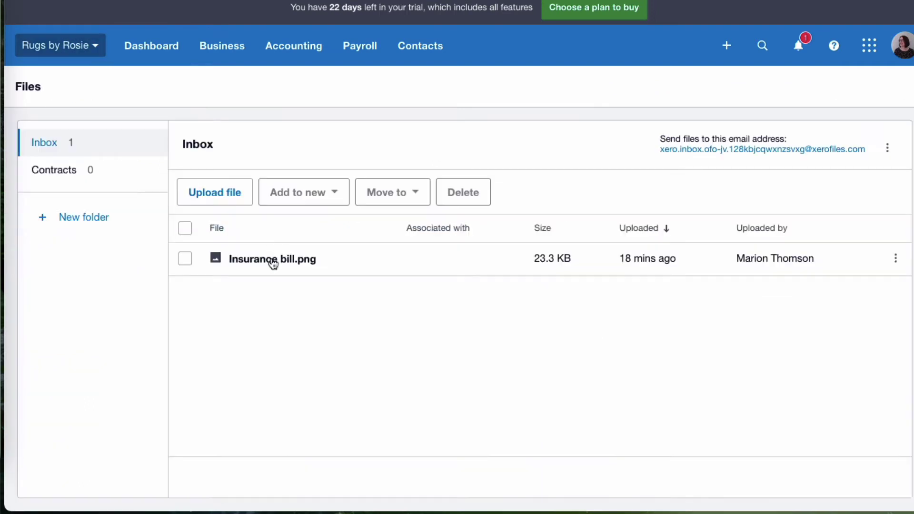
pyautogui.click(273, 261)
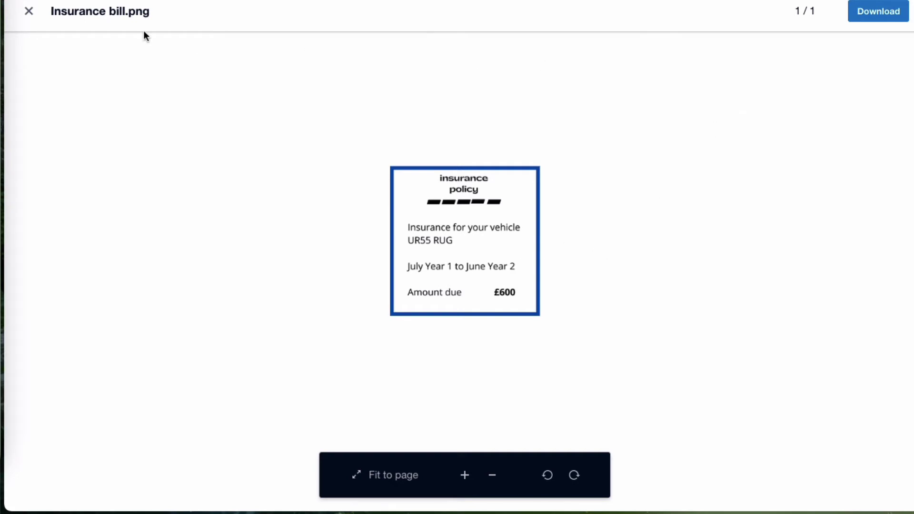
pyautogui.click(29, 12)
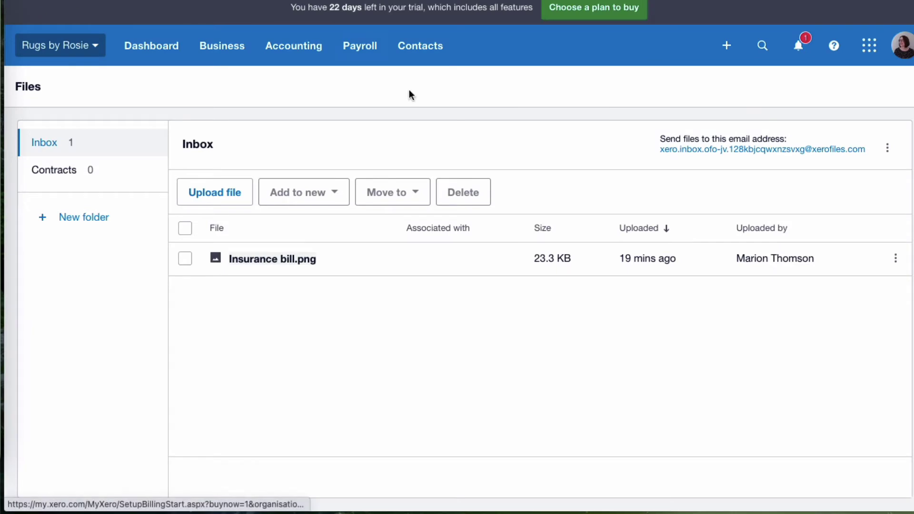
# Step: Create a bill from Insurance bill.png for Impressive Insurance, dated 1 Jul 2022, reference Ins22-23, with 600.00 to 433 - Insurance, and approve it
pyautogui.click(894, 259)
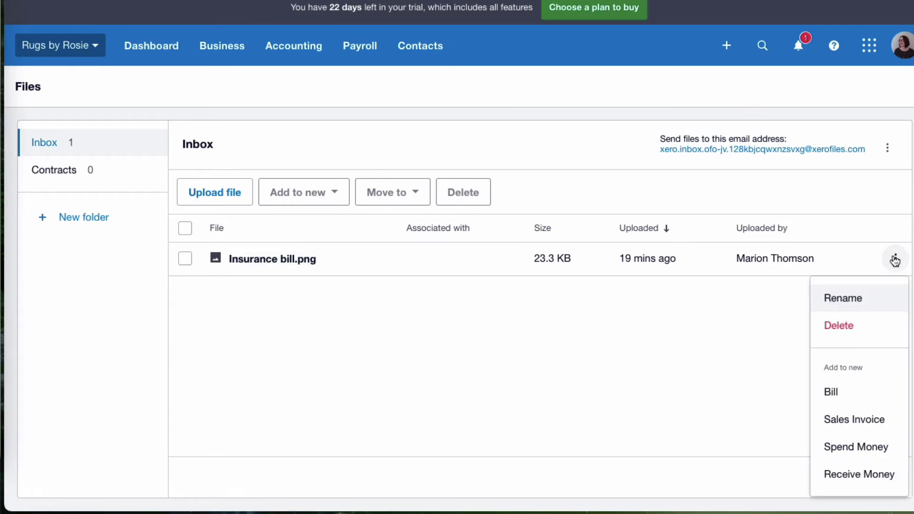
pyautogui.click(836, 393)
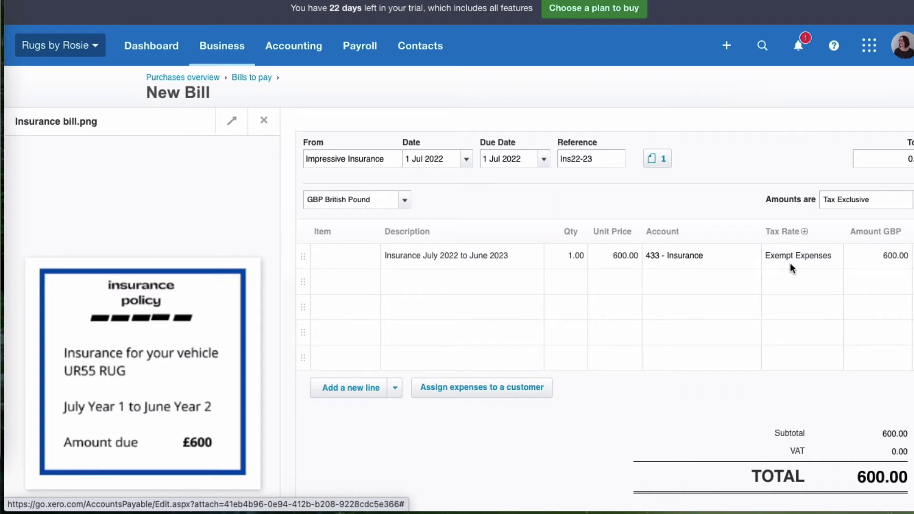
pyautogui.scroll(-3, 869, 271)
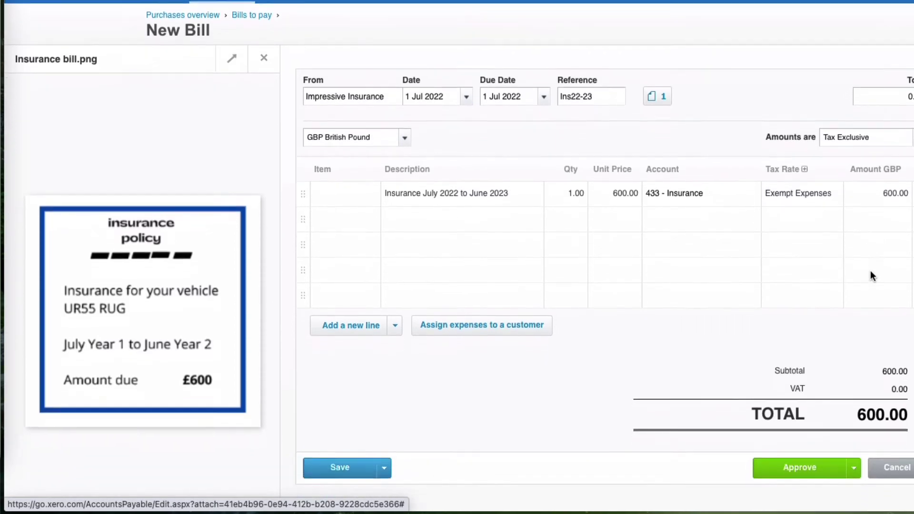
pyautogui.click(801, 469)
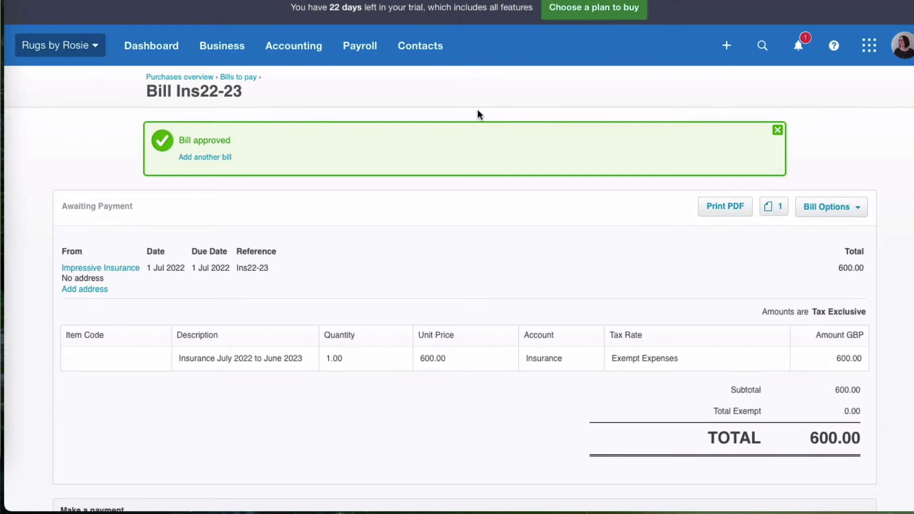
# Step: Start a new manual journal dated 31 Jul 2022 with the narration "Prepaid insurance July 2022 to June 2023"
pyautogui.click(310, 50)
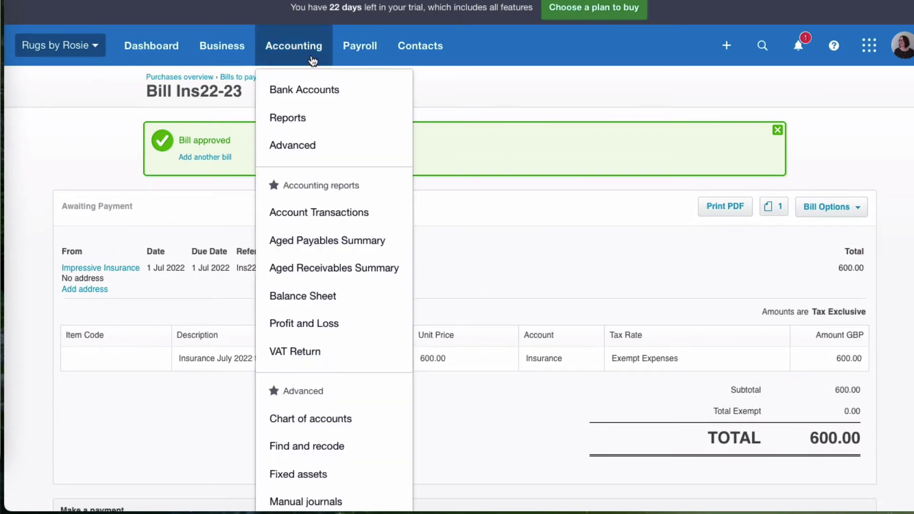
pyautogui.scroll(-3, 336, 206)
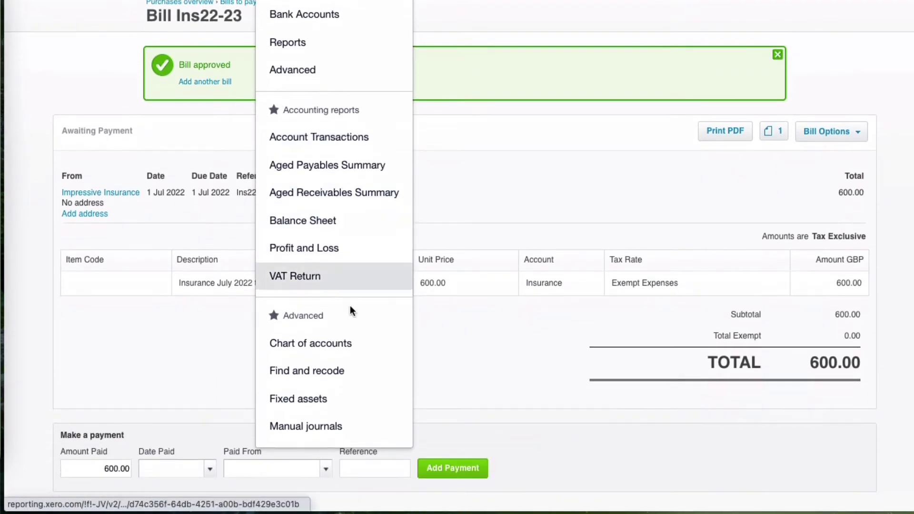
pyautogui.click(320, 425)
pyautogui.click(190, 134)
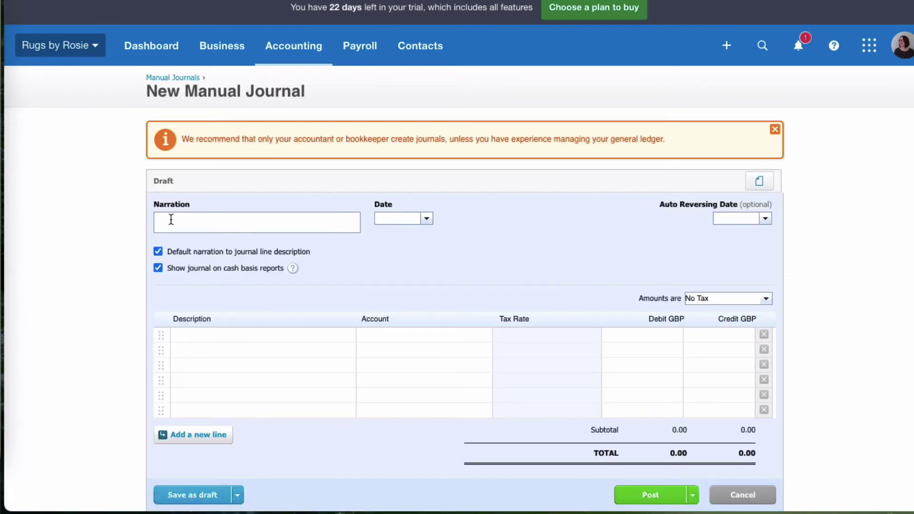
pyautogui.click(171, 218)
pyautogui.write('Prepaid insurance July 2022 to June 2023')
pyautogui.click(389, 220)
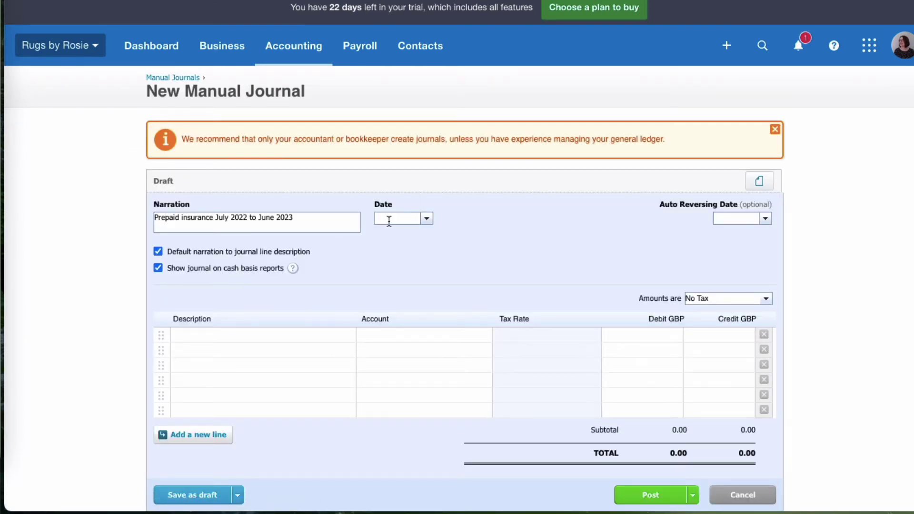
pyautogui.write('31/7')
pyautogui.click(584, 203)
# Step: Assign the first journal line to 620 - Prepayments with a debit calculated as 50*11
pyautogui.click(386, 333)
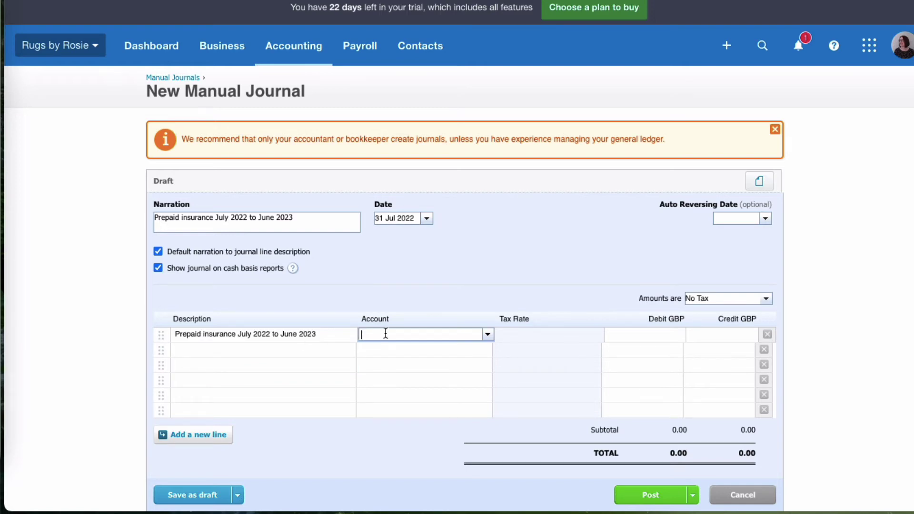
pyautogui.write('pre')
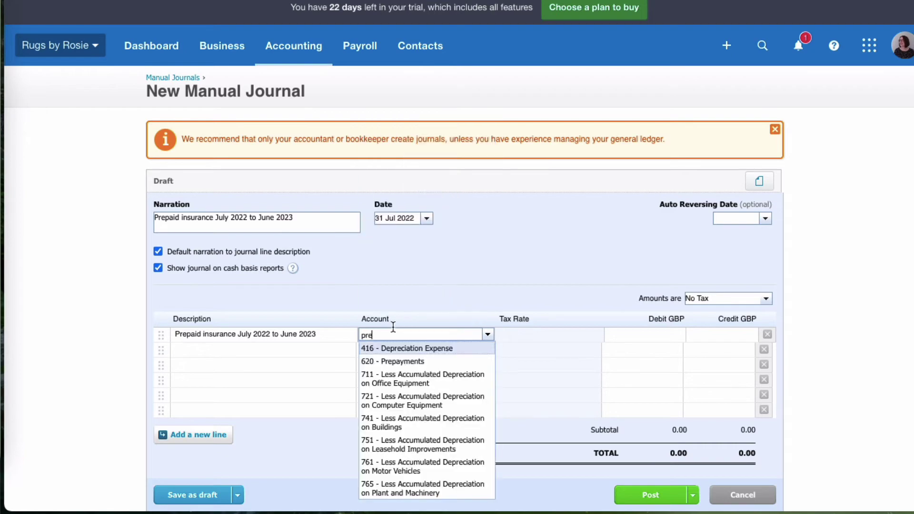
pyautogui.click(411, 363)
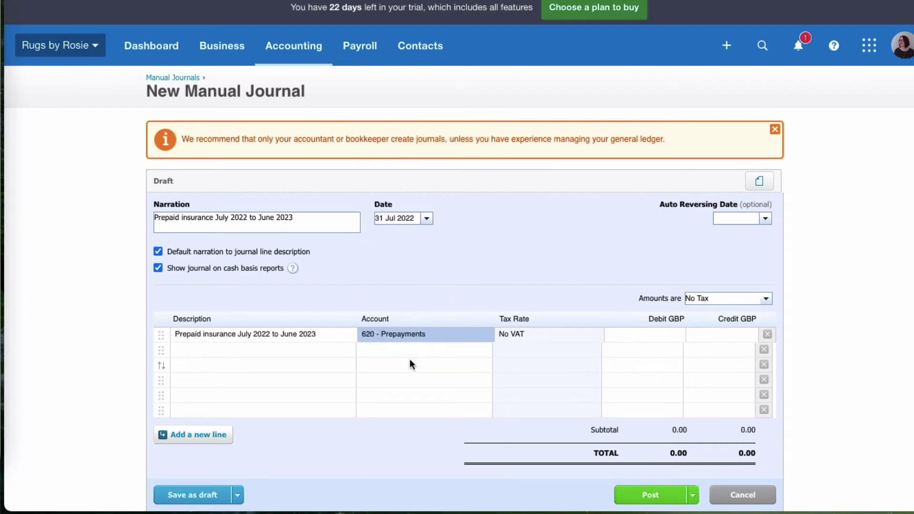
pyautogui.click(630, 336)
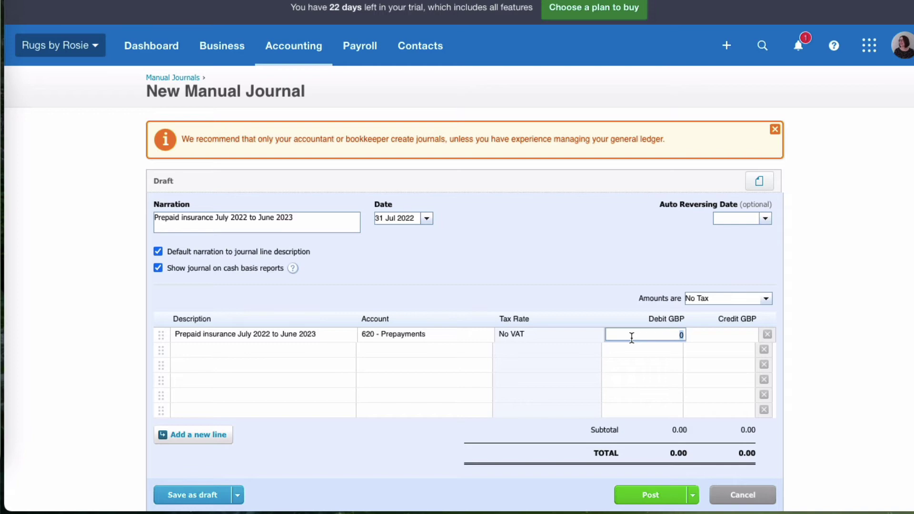
pyautogui.write('50*')
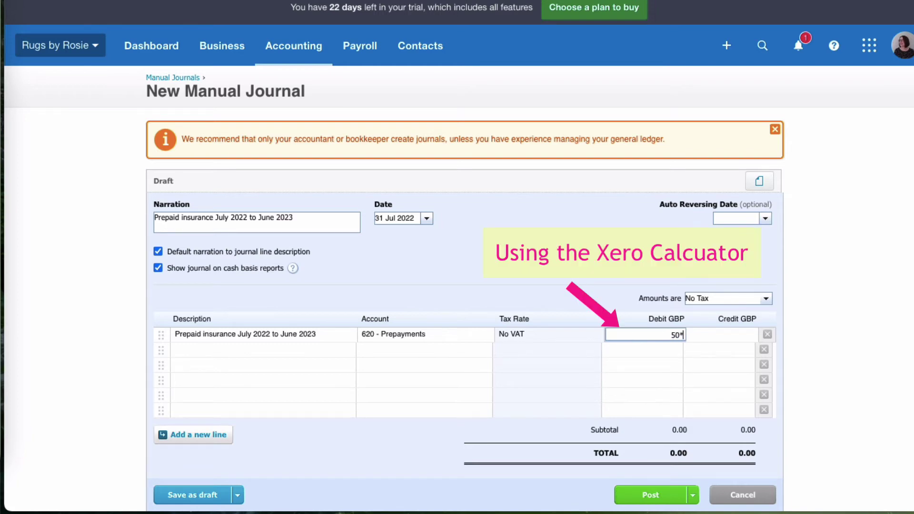
pyautogui.write('11')
pyautogui.press('Tab')
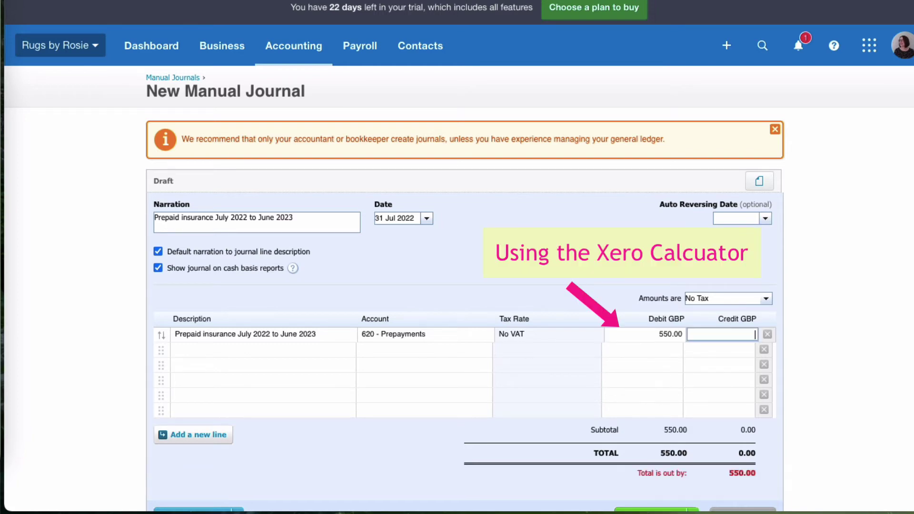
# Step: Assign the second journal line to 433 - Insurance with a credit of 550.00, keeping the default description
pyautogui.click(238, 351)
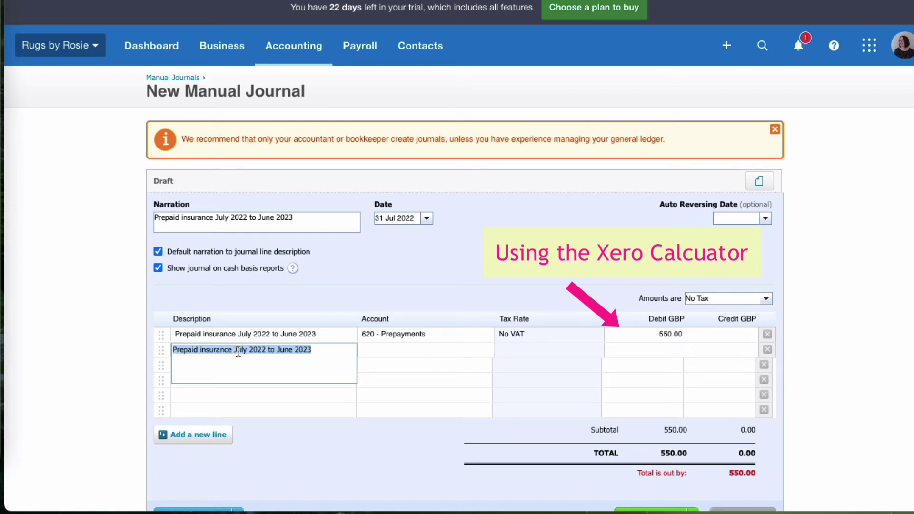
pyautogui.press('Tab')
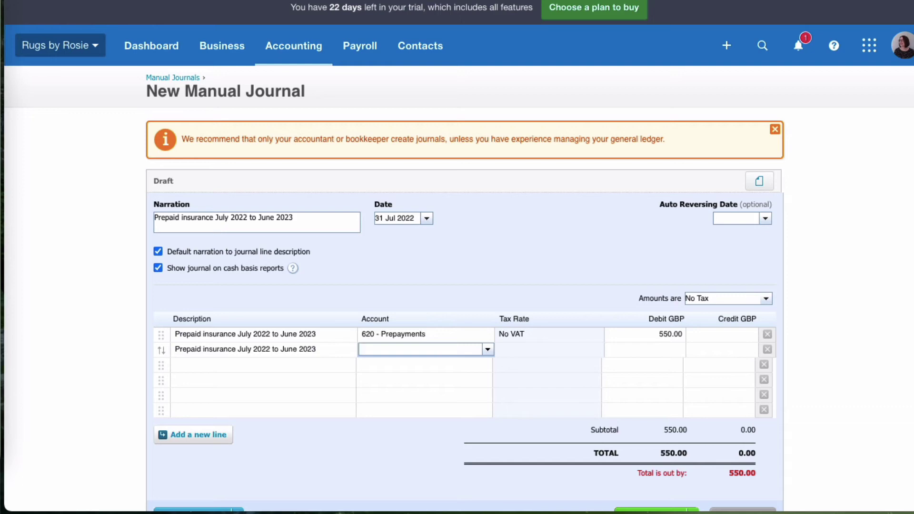
pyautogui.write('ins')
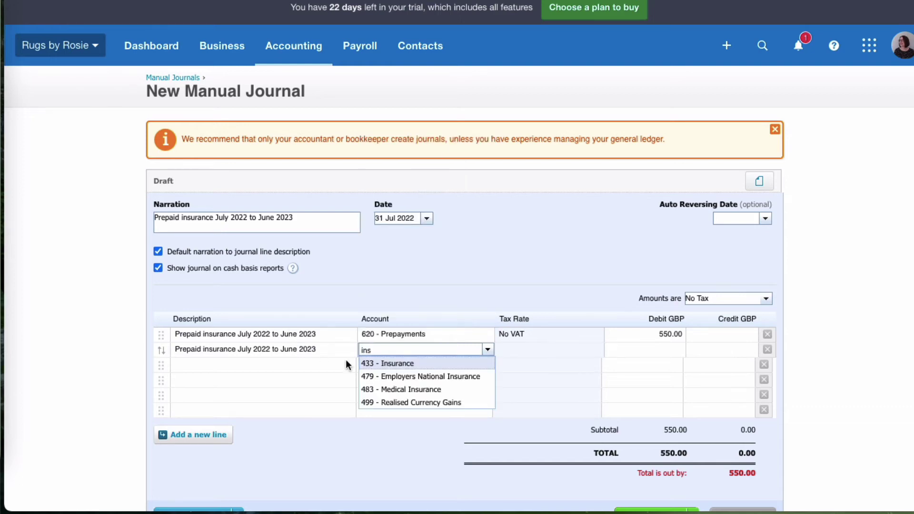
pyautogui.click(402, 364)
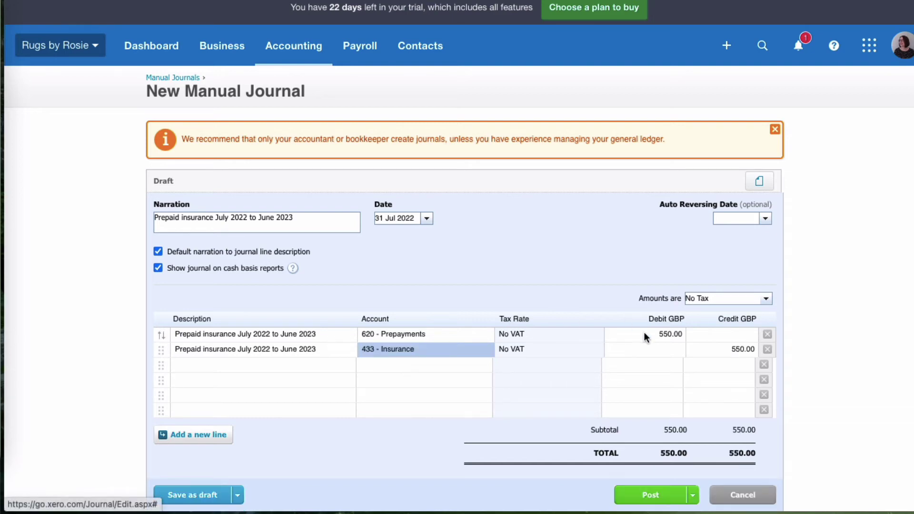
# Step: Post the manual journal for the prepaid insurance
pyautogui.click(659, 498)
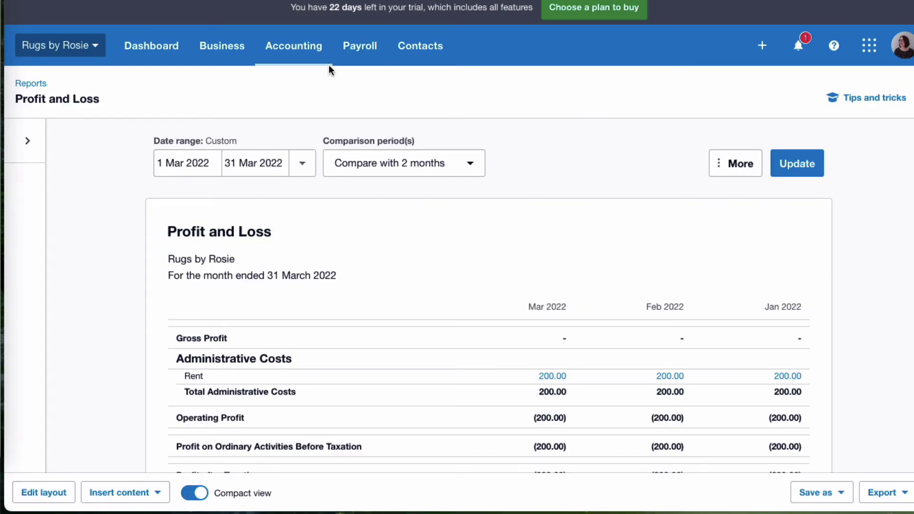
# Step: Run the Profit and Loss report for 1 to 31 Jul 2022 and examine the transactions behind the July Insurance cost
pyautogui.click(212, 163)
pyautogui.write('1/7/2')
pyautogui.write('2')
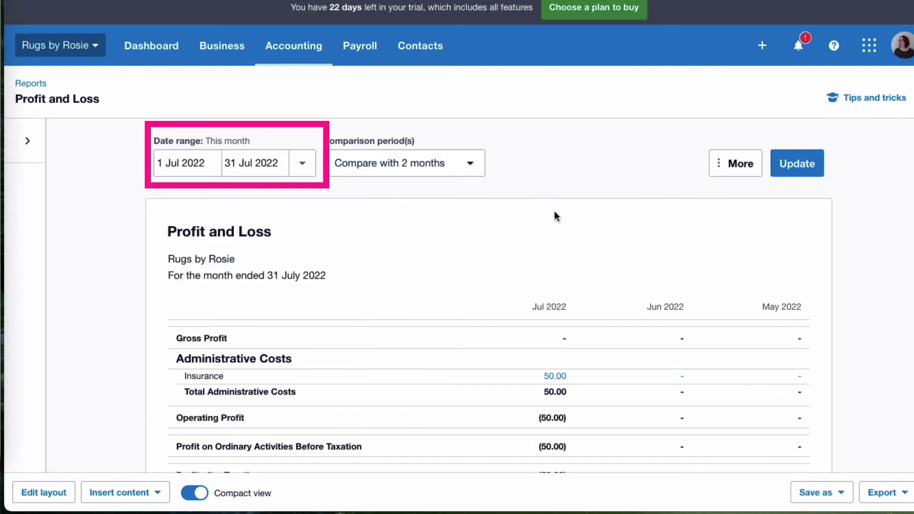
pyautogui.scroll(-1, 554, 210)
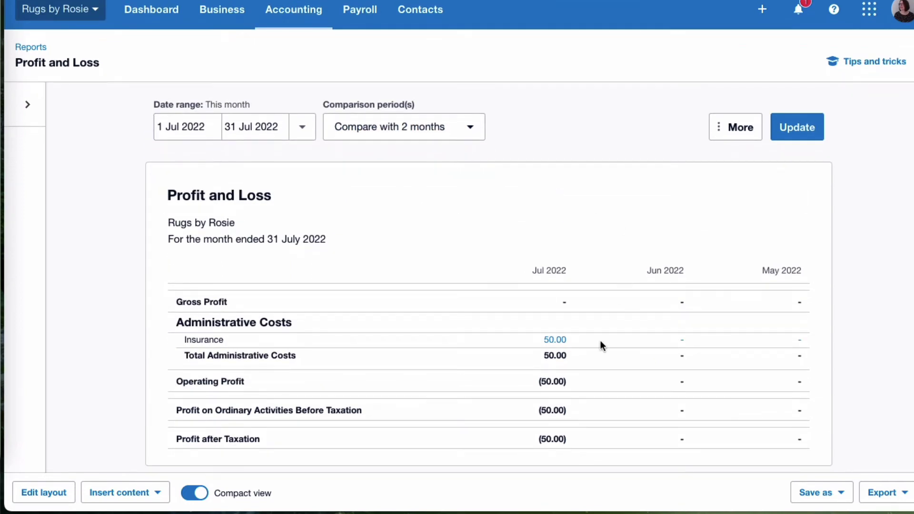
pyautogui.click(556, 341)
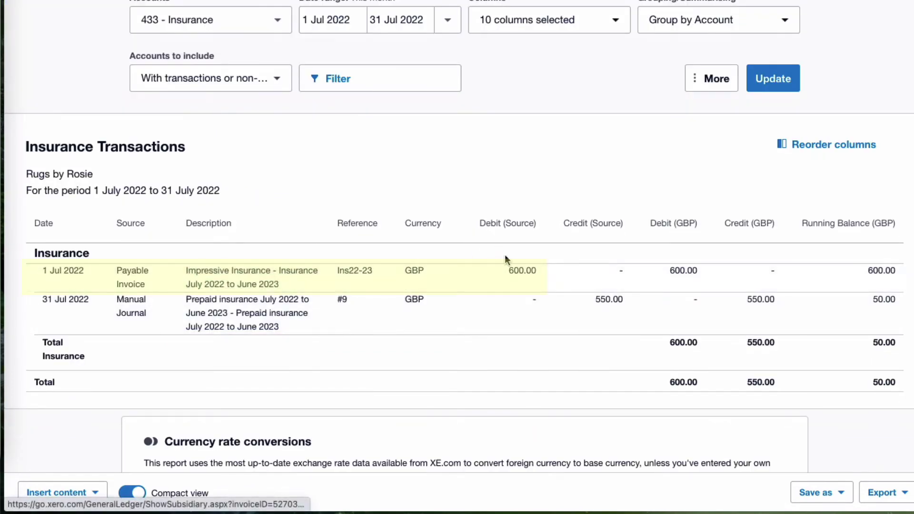
pyautogui.click(610, 308)
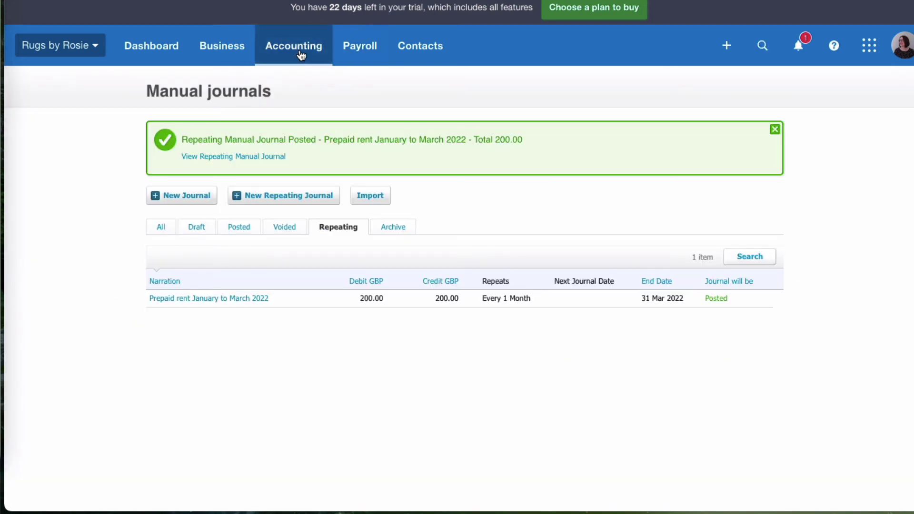
# Step: Start a new repeating manual journal with 31 Aug 2022 as the first journal date
pyautogui.click(301, 56)
pyautogui.scroll(-1, 310, 328)
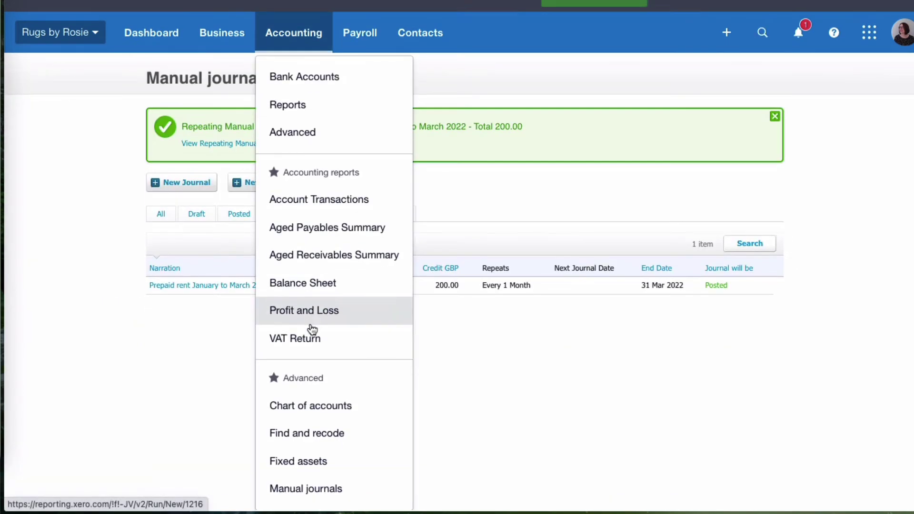
pyautogui.click(324, 492)
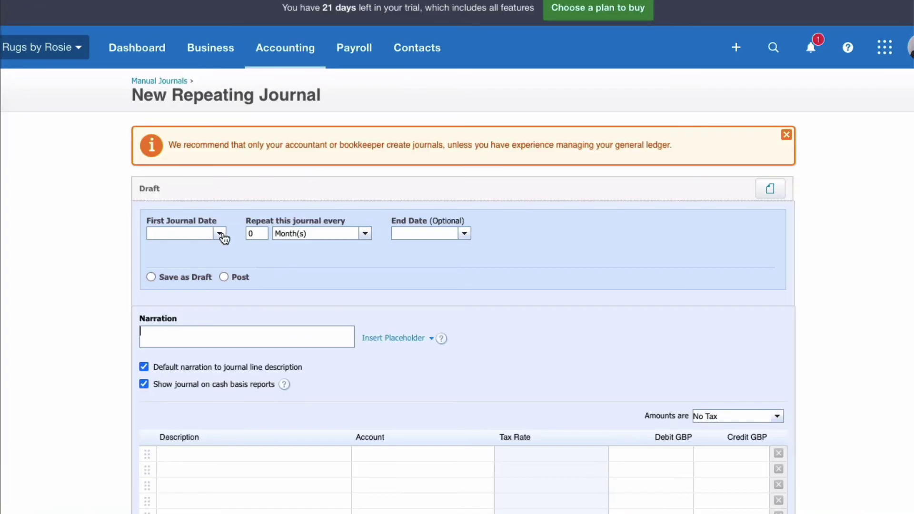
pyautogui.click(220, 234)
pyautogui.click(274, 252)
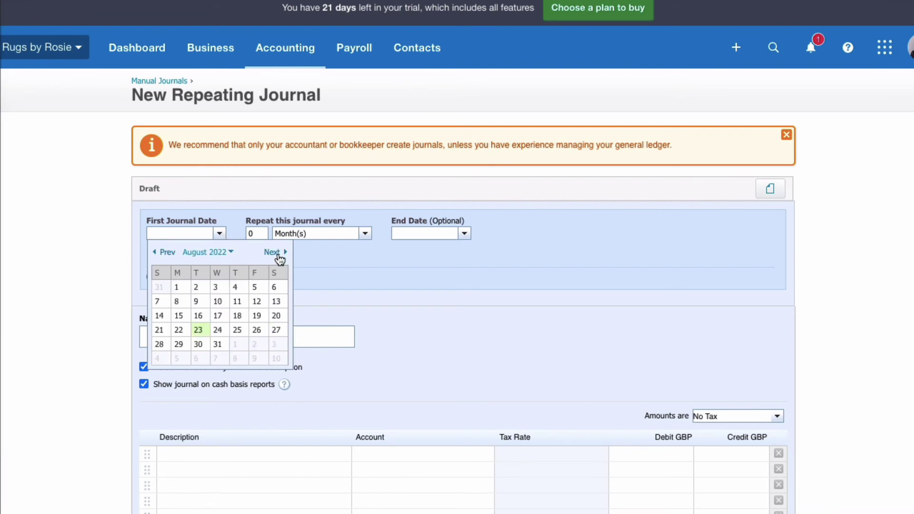
pyautogui.click(221, 344)
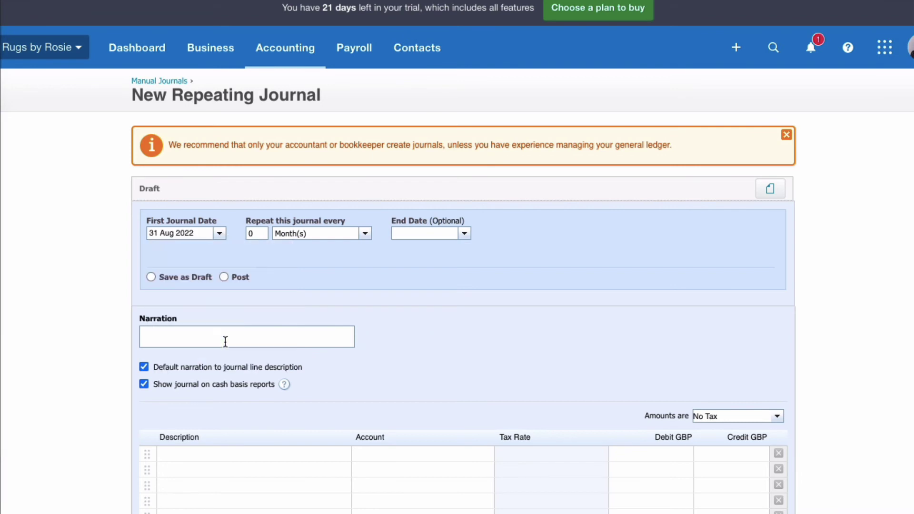
# Step: Set the repeating journal to recur every 1 month with an end date of 30 Jun 2023
pyautogui.click(249, 234)
pyautogui.click(395, 233)
pyautogui.click(519, 253)
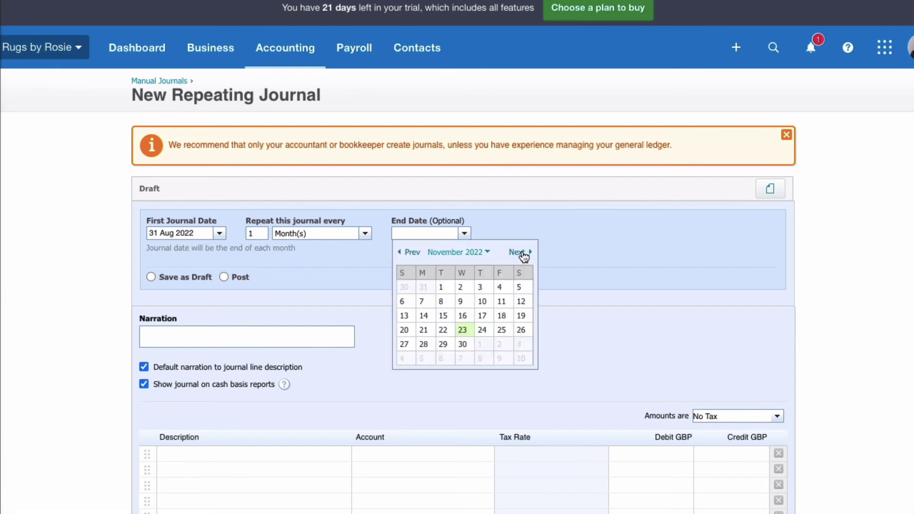
pyautogui.click(520, 254)
pyautogui.click(522, 253)
pyautogui.click(522, 253)
pyautogui.click(522, 253)
pyautogui.click(522, 254)
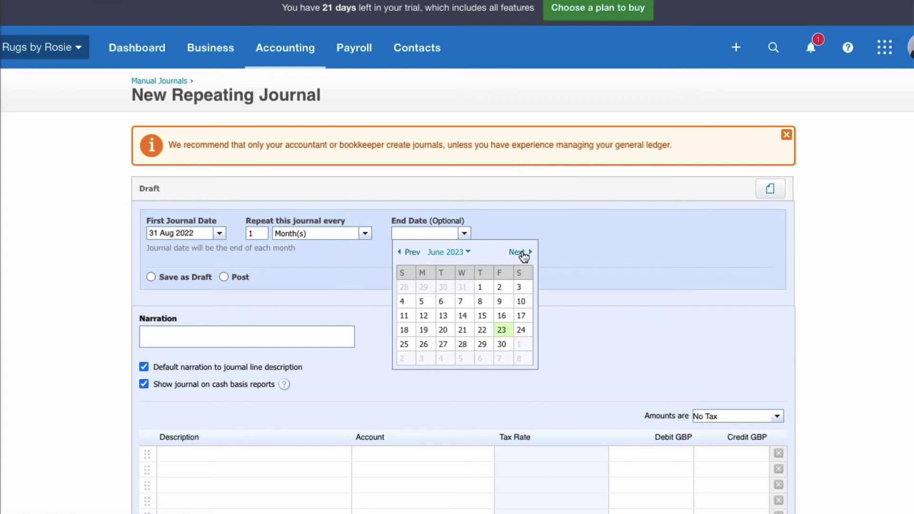
pyautogui.click(502, 344)
# Step: Set the repeating journal to be posted and enter the narration "Prepaid insurance to 30 June 2023"
pyautogui.click(224, 277)
pyautogui.press('Tab')
pyautogui.write('Prepaid insurance to 30 June 2023')
# Step: Assign the first line of the repeating journal to 433 - Insurance with a debit of 50.00
pyautogui.scroll(-2, 366, 351)
pyautogui.click(367, 351)
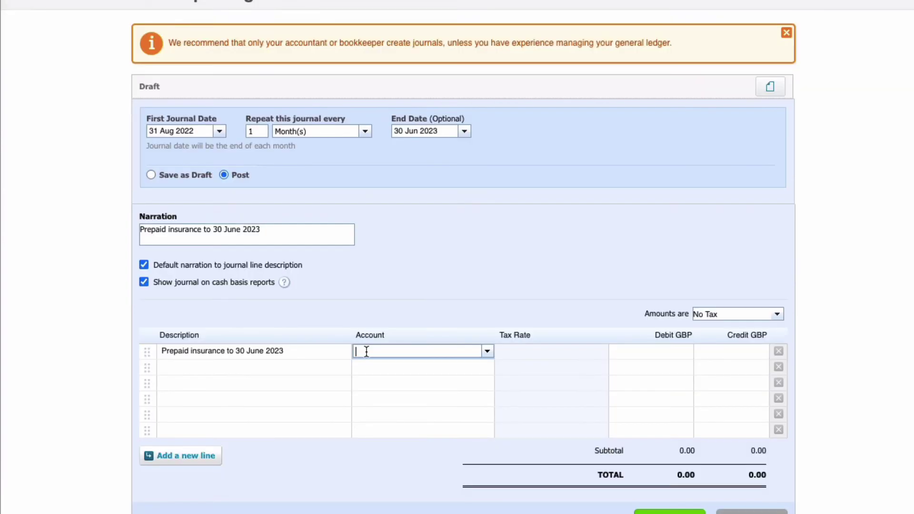
pyautogui.write('insu')
pyautogui.click(398, 365)
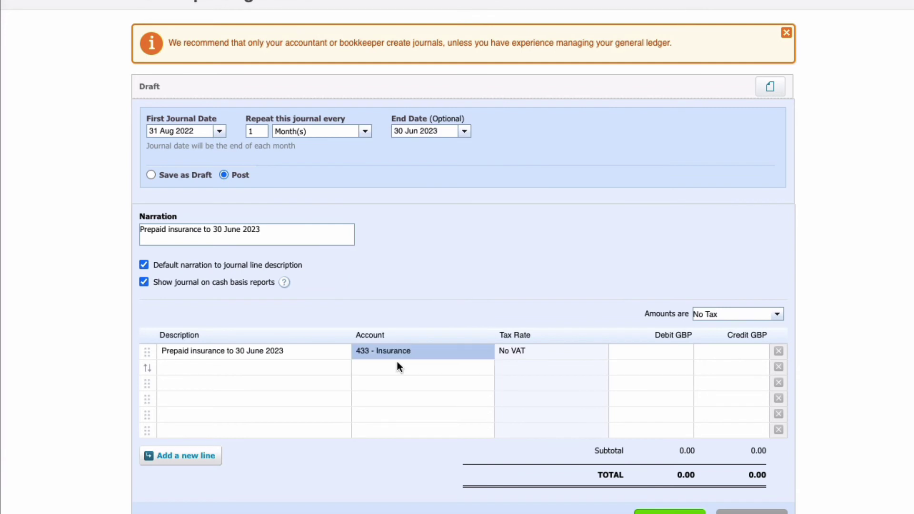
pyautogui.click(620, 351)
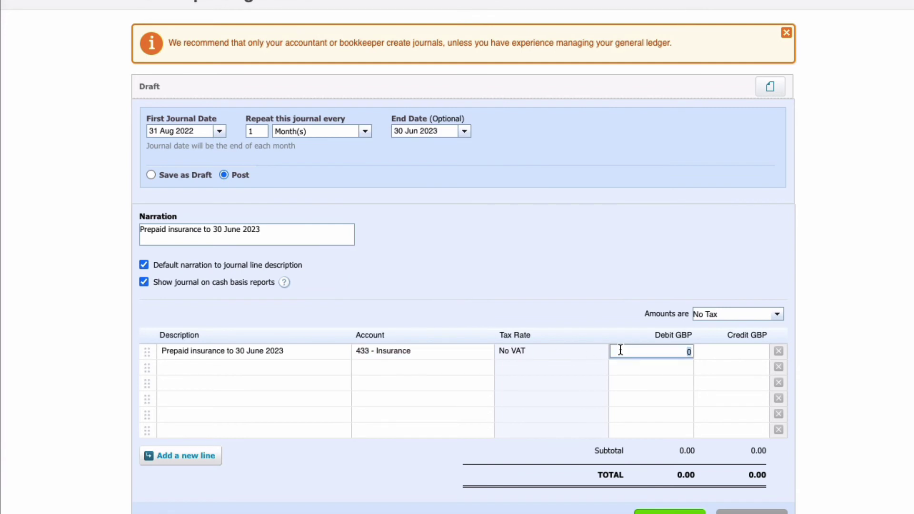
pyautogui.write('50')
pyautogui.press('Tab')
# Step: Assign the second line of the repeating journal to 620 - Prepayments with a credit of 50.00, keeping the default description
pyautogui.click(282, 365)
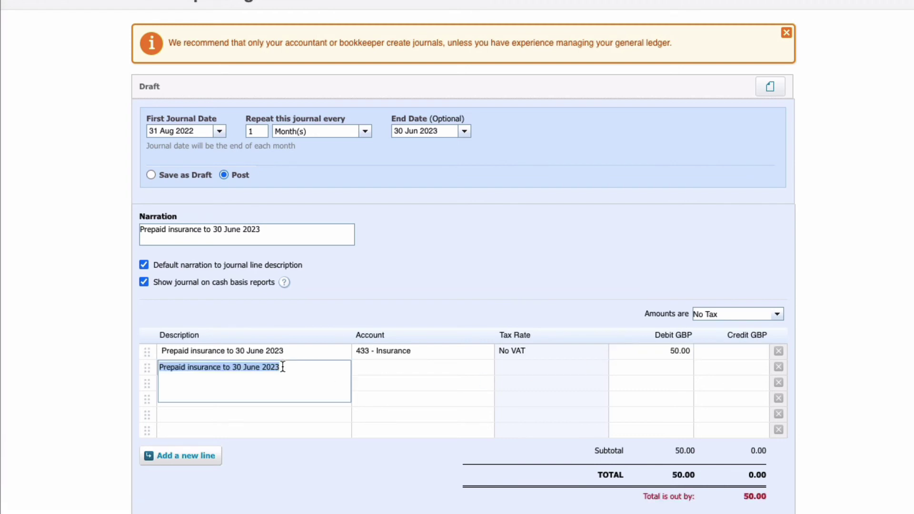
pyautogui.press('Tab')
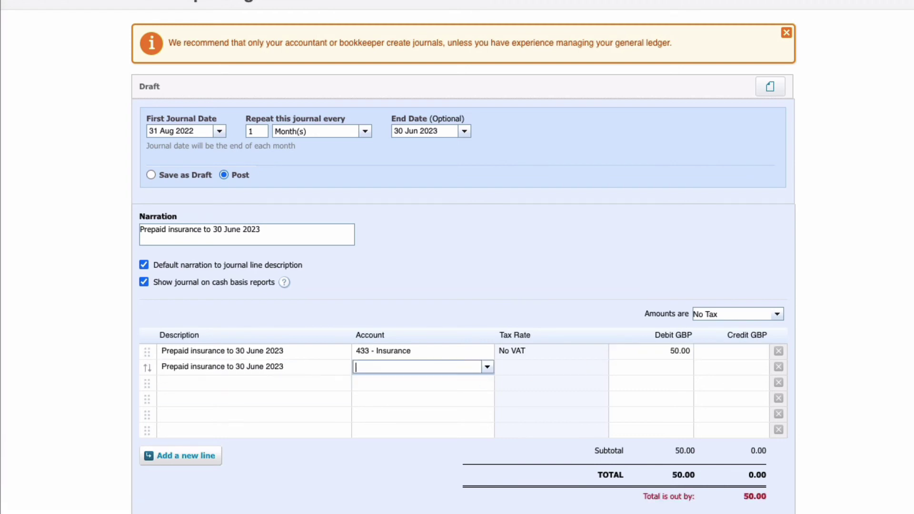
pyautogui.write('prep')
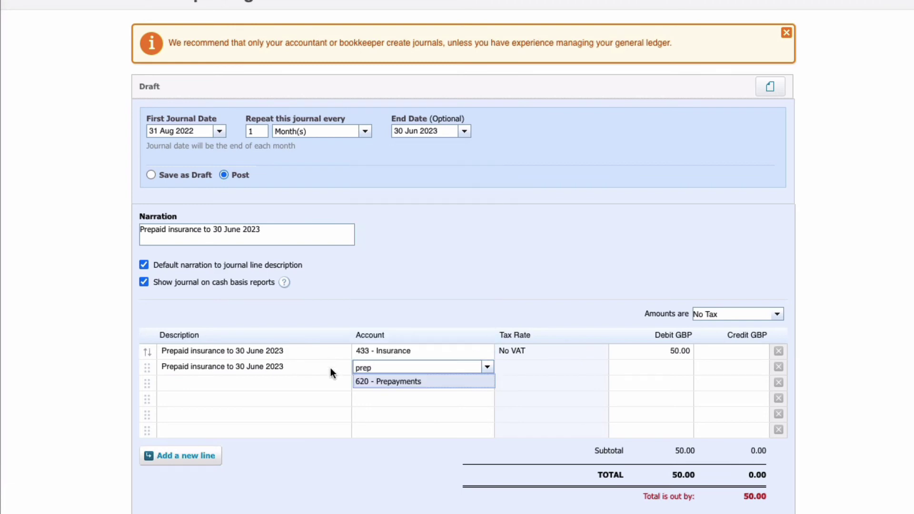
pyautogui.click(399, 381)
pyautogui.scroll(-1, 400, 380)
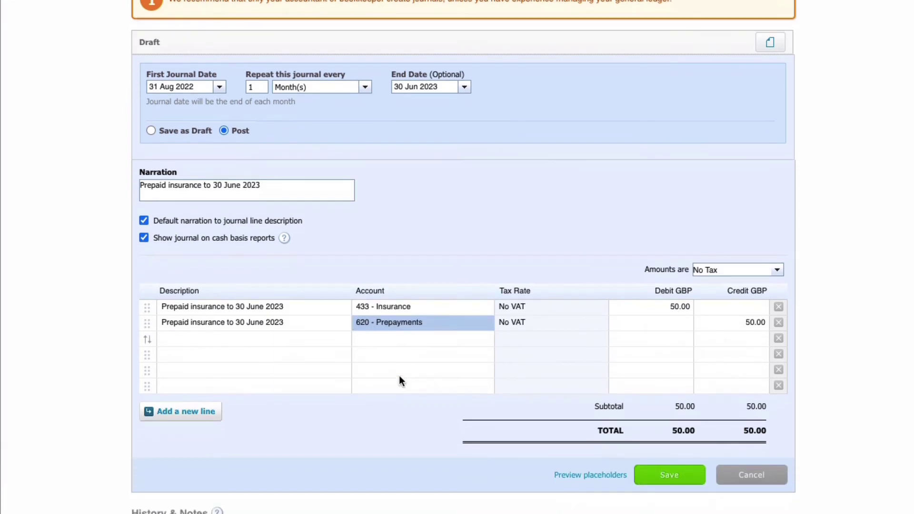